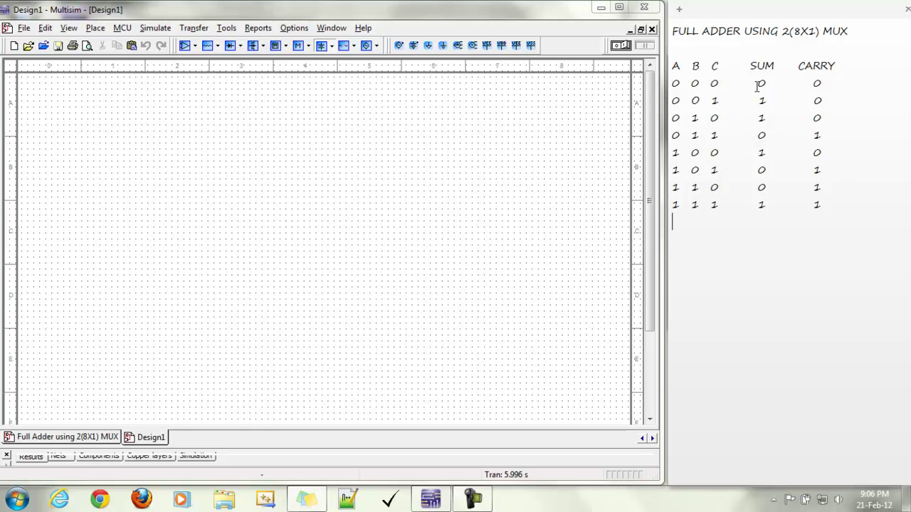
# Place a 74LS151D multiplexer from the TTL group as U1 near the top of the schematic.
pyautogui.click(97, 33)
pyautogui.click(96, 29)
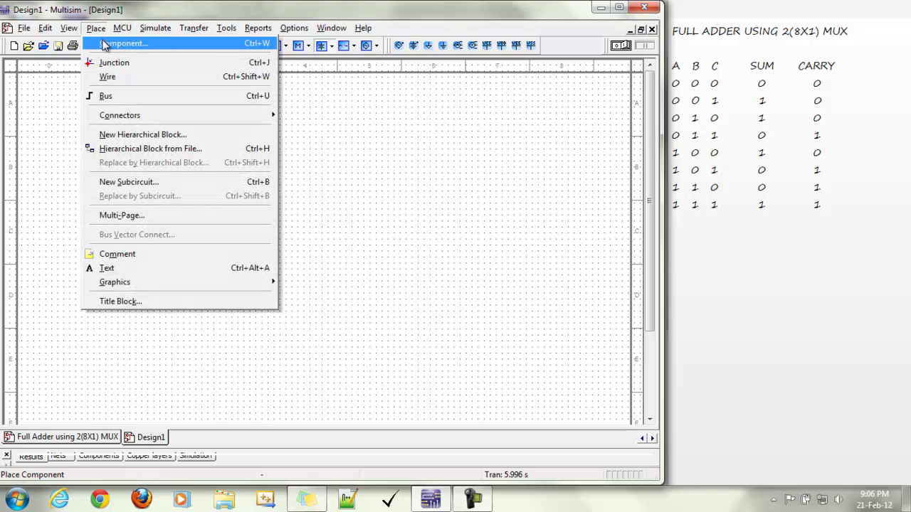
pyautogui.click(107, 40)
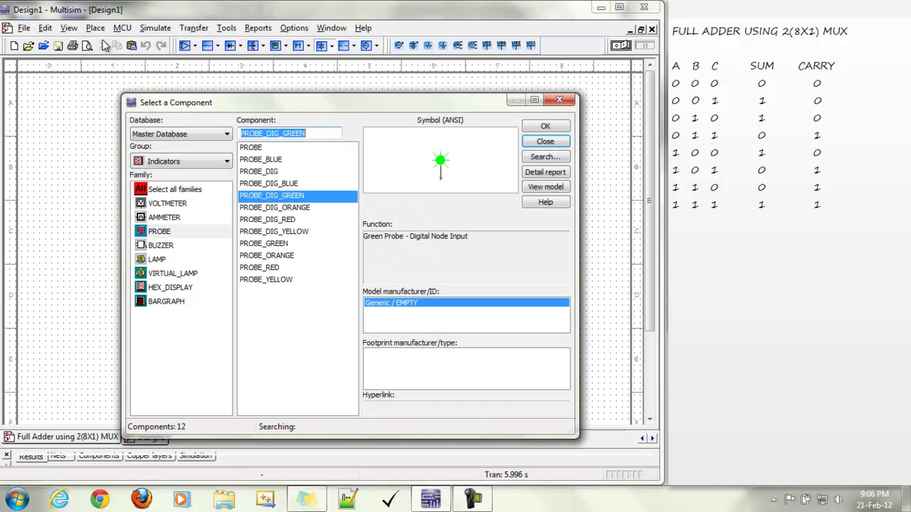
pyautogui.click(203, 162)
pyautogui.click(156, 248)
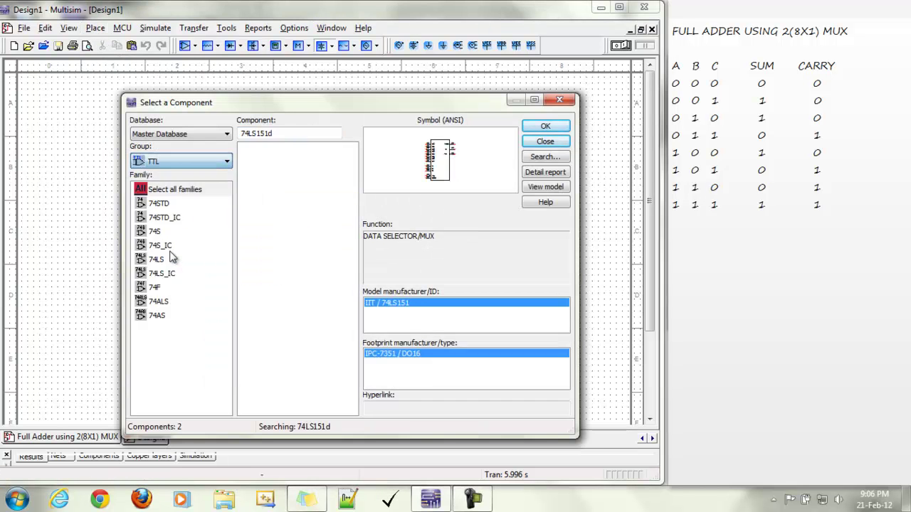
pyautogui.click(287, 131)
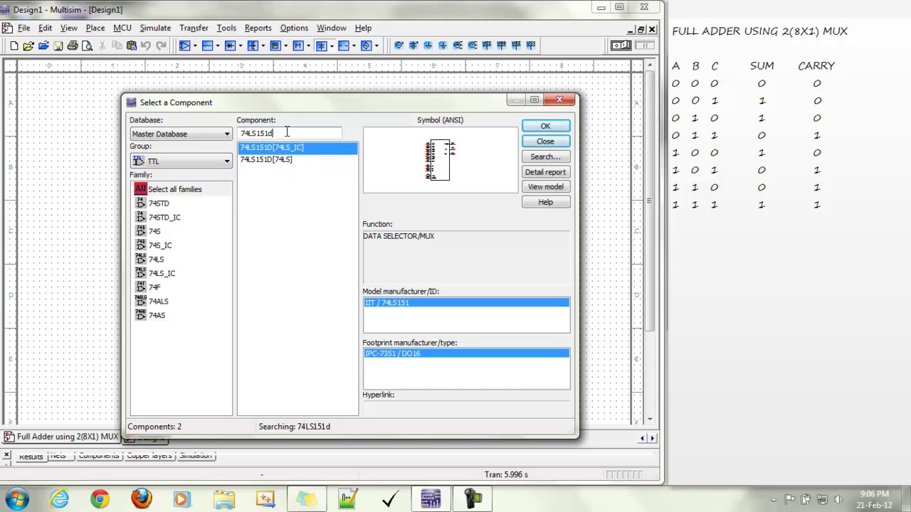
pyautogui.doubleClick(287, 131)
pyautogui.write('74')
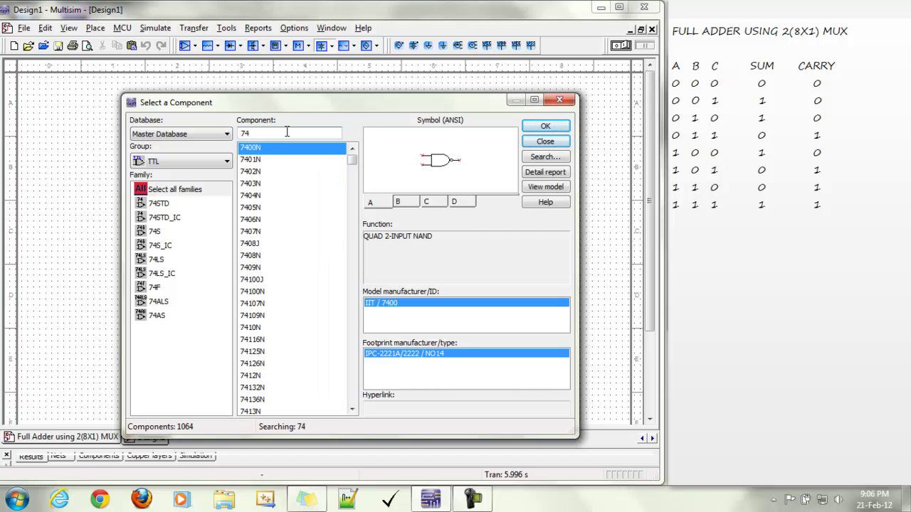
pyautogui.write('LS151')
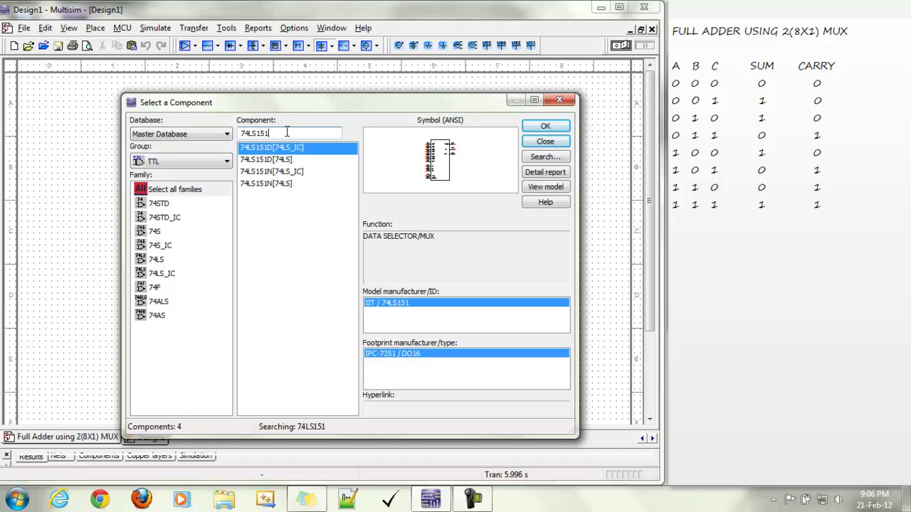
pyautogui.write('D')
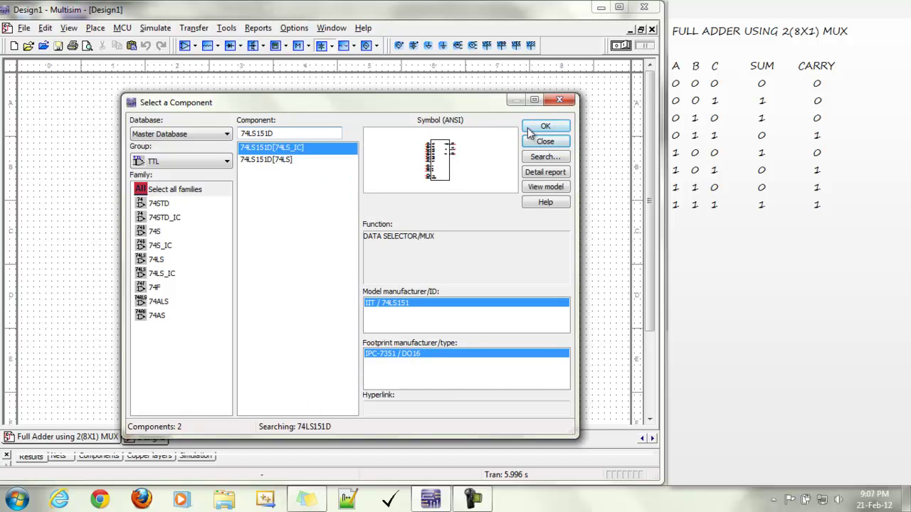
pyautogui.click(528, 129)
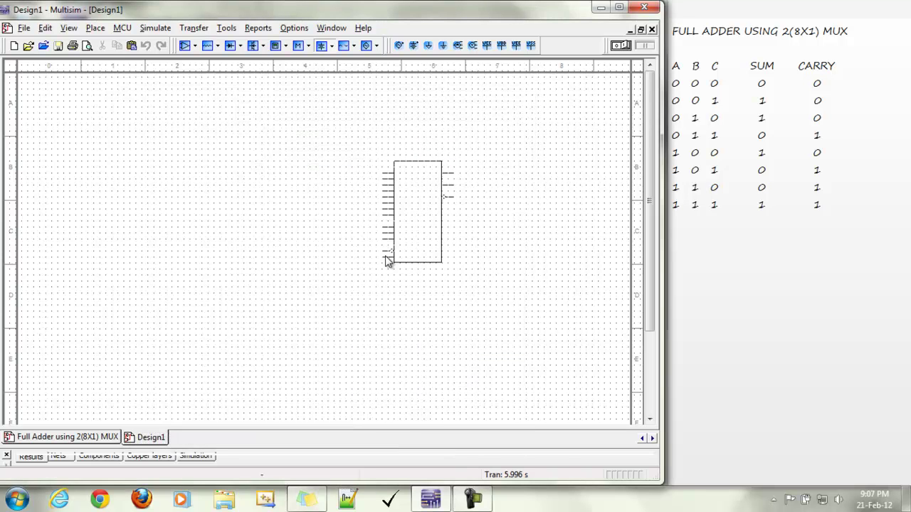
pyautogui.click(416, 201)
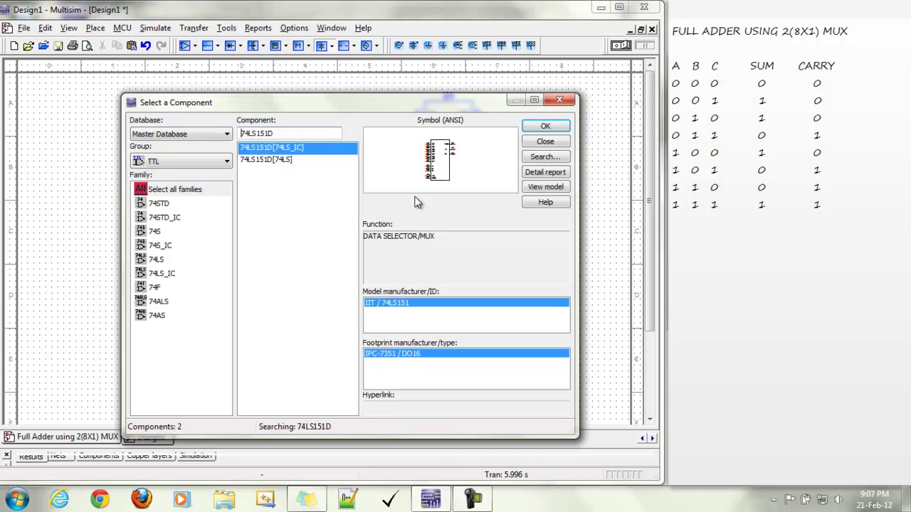
pyautogui.click(544, 142)
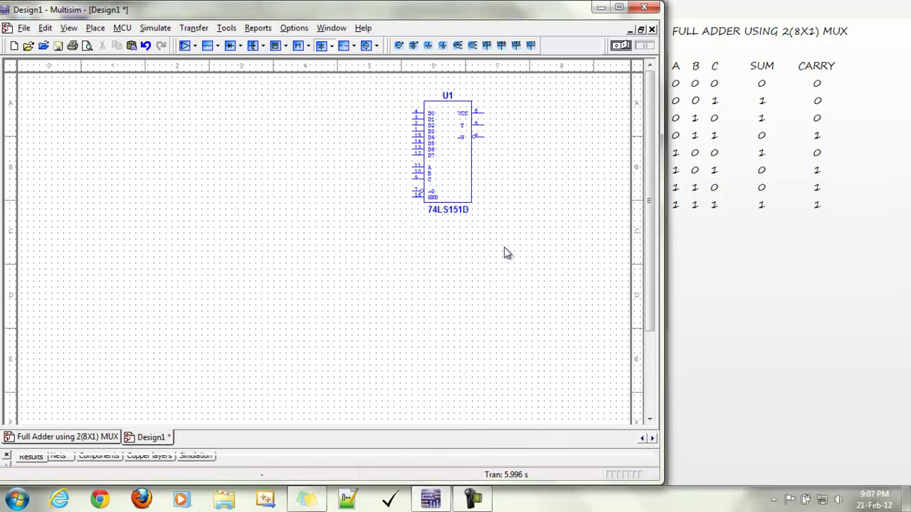
# Copy multiplexer U1 and paste the copy below it as U2.
pyautogui.click(444, 166)
pyautogui.rightClick(447, 169)
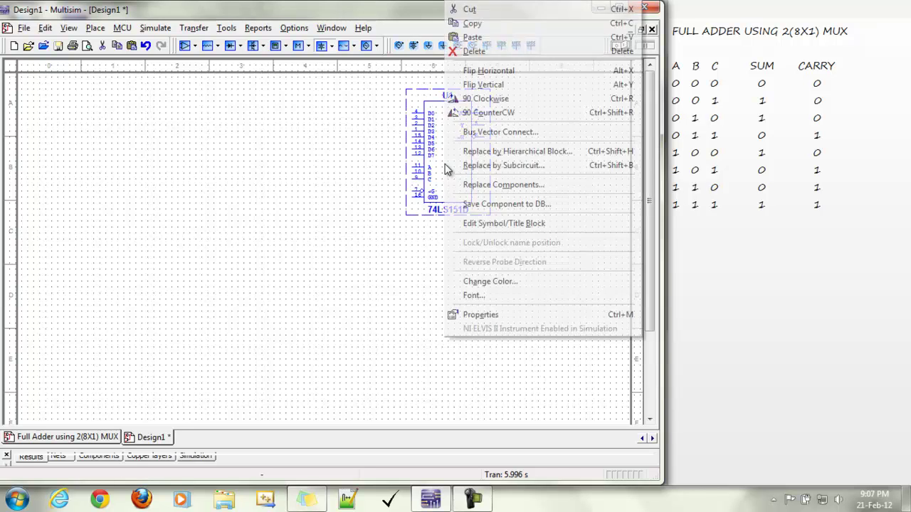
pyautogui.click(488, 25)
pyautogui.rightClick(421, 292)
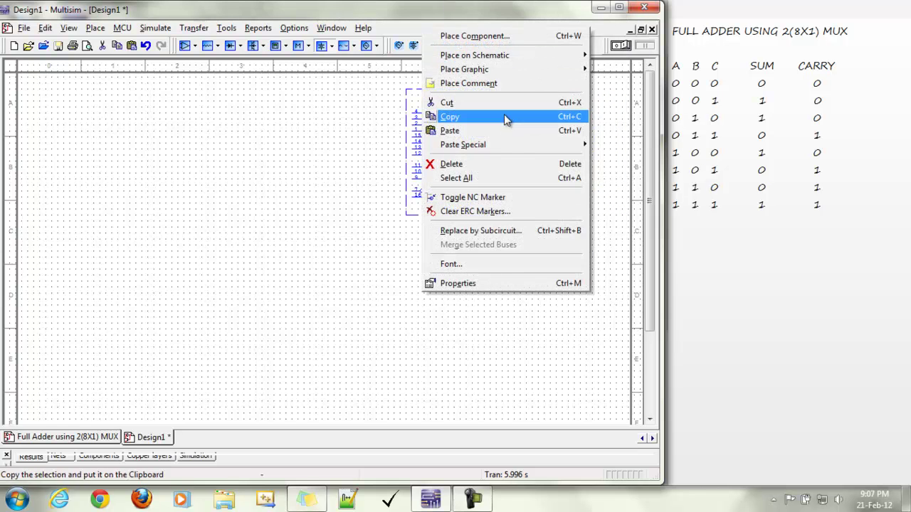
pyautogui.click(476, 131)
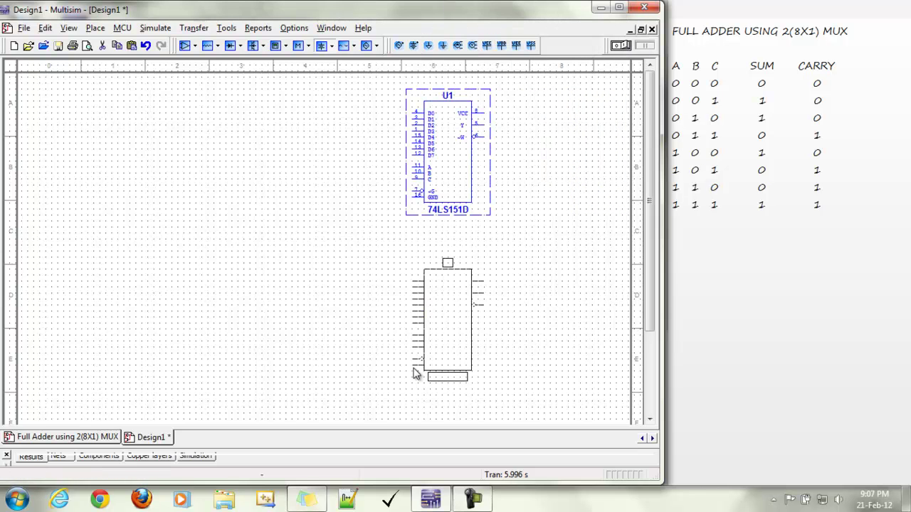
pyautogui.click(417, 377)
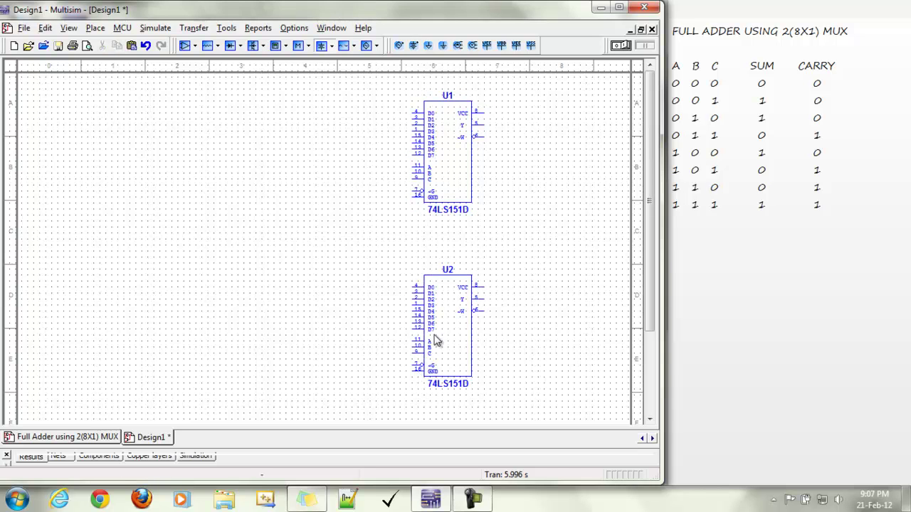
# Flip U2 vertically.
pyautogui.rightClick(453, 331)
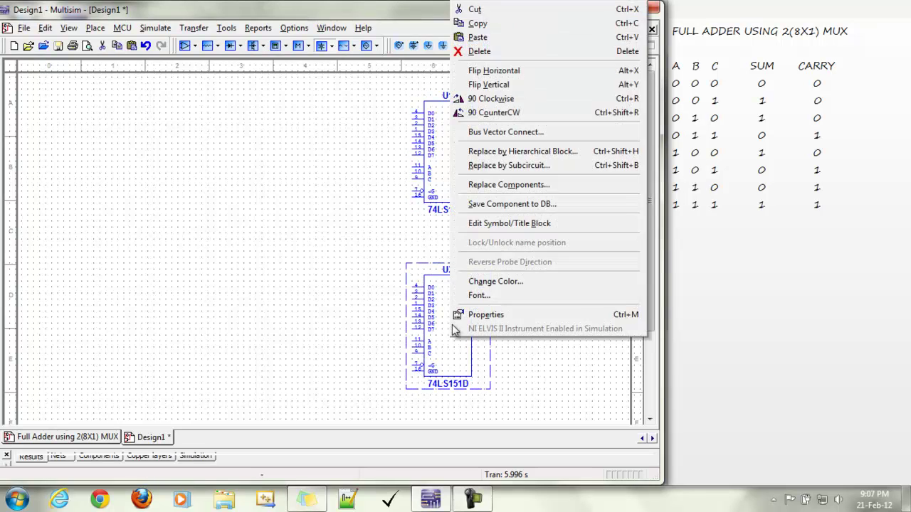
pyautogui.click(531, 86)
pyautogui.click(344, 344)
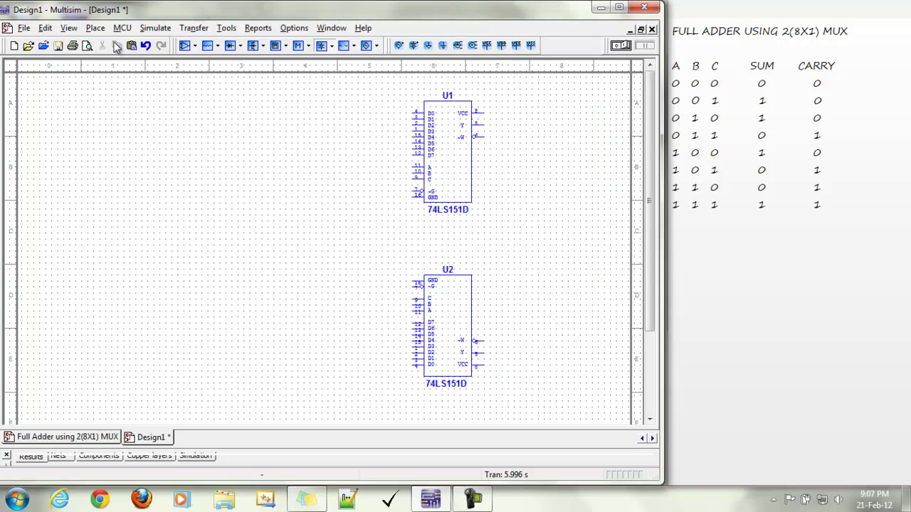
# Place an SPDT switch from the Basic group left of U1.
pyautogui.click(95, 29)
pyautogui.click(114, 43)
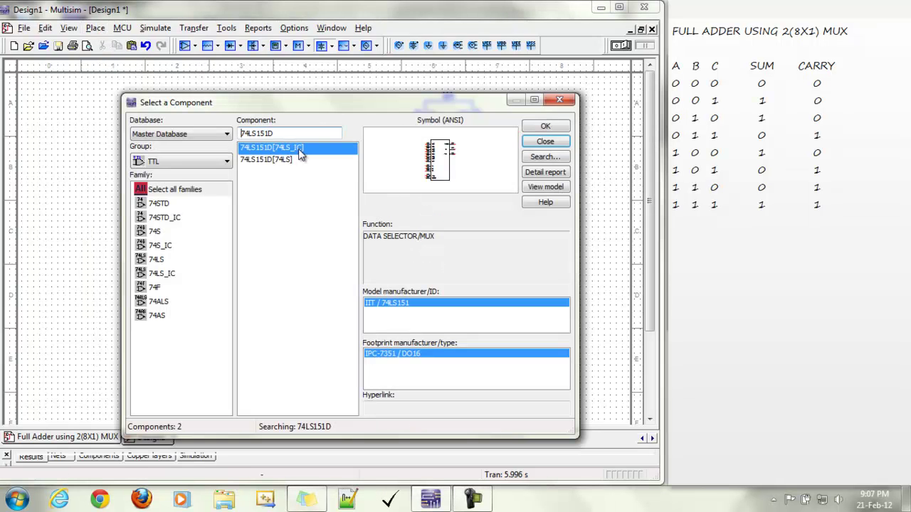
pyautogui.click(181, 161)
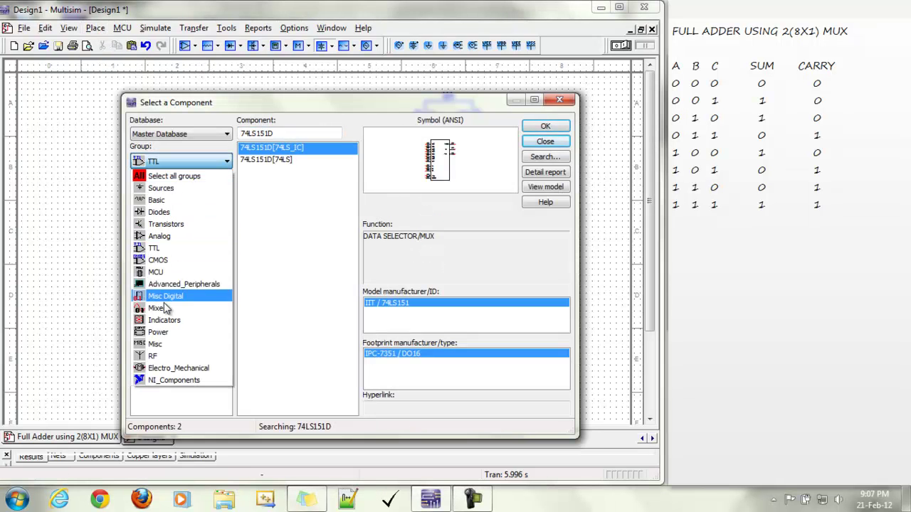
pyautogui.click(157, 200)
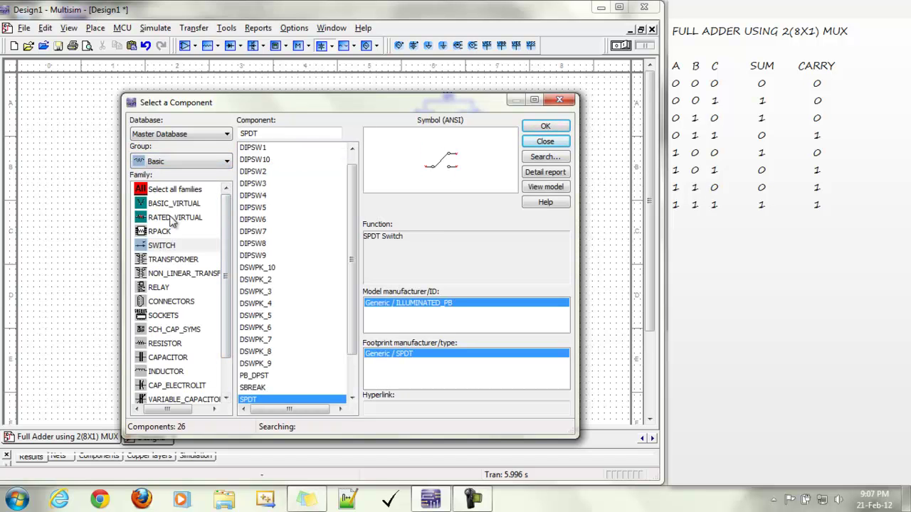
pyautogui.click(548, 126)
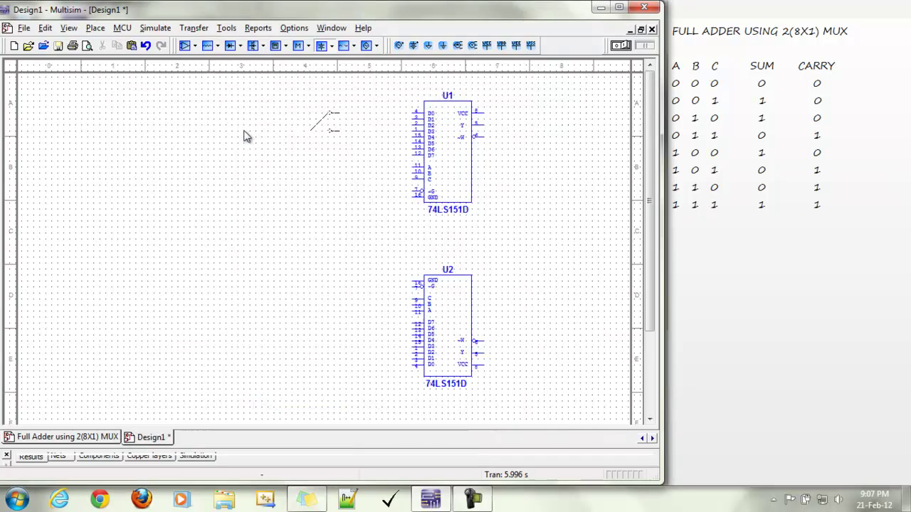
pyautogui.click(102, 138)
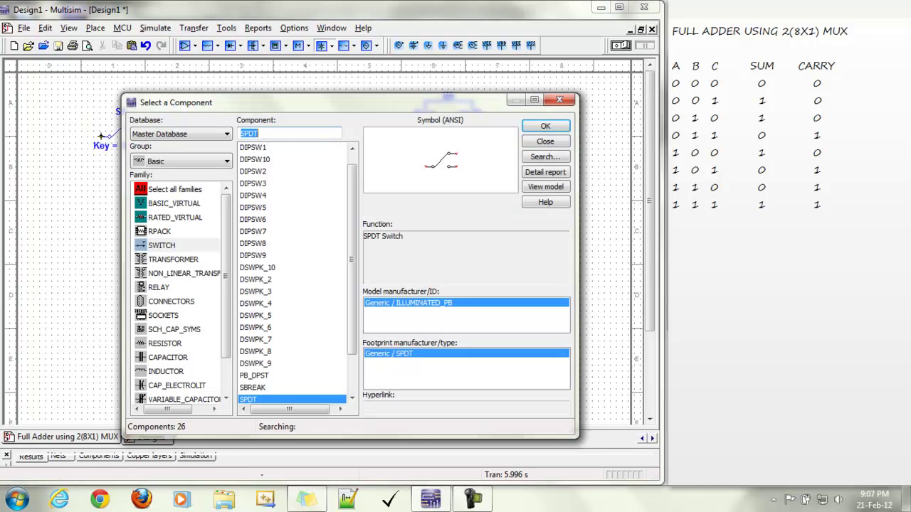
pyautogui.click(538, 142)
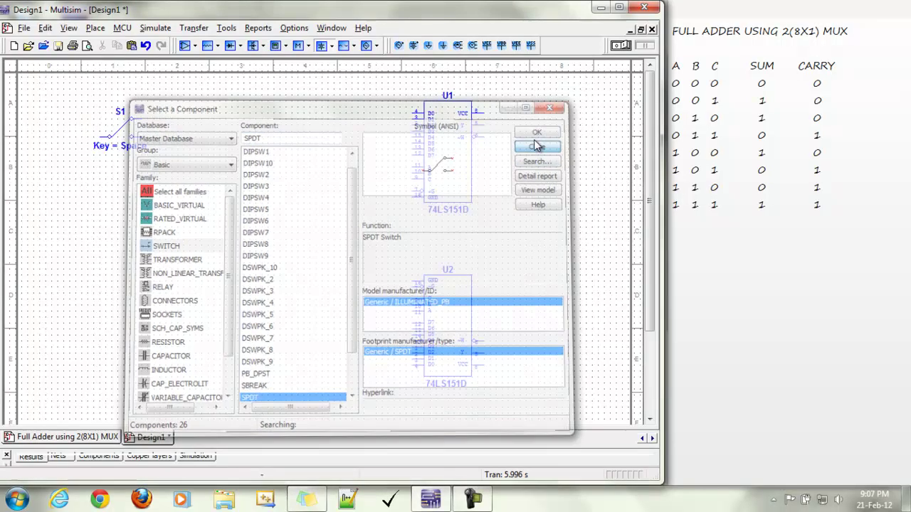
# Turn off the global display setting and hide the switch's key value and RefDes.
pyautogui.rightClick(105, 119)
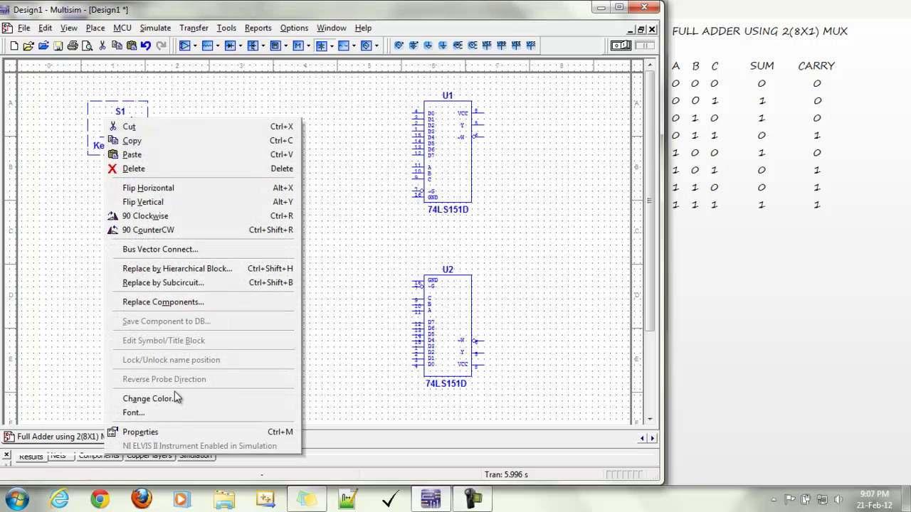
pyautogui.click(146, 432)
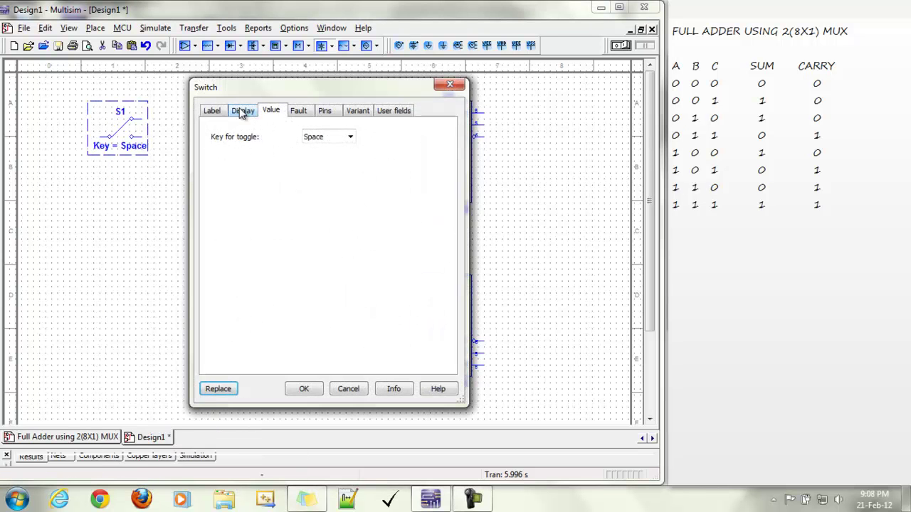
pyautogui.click(242, 113)
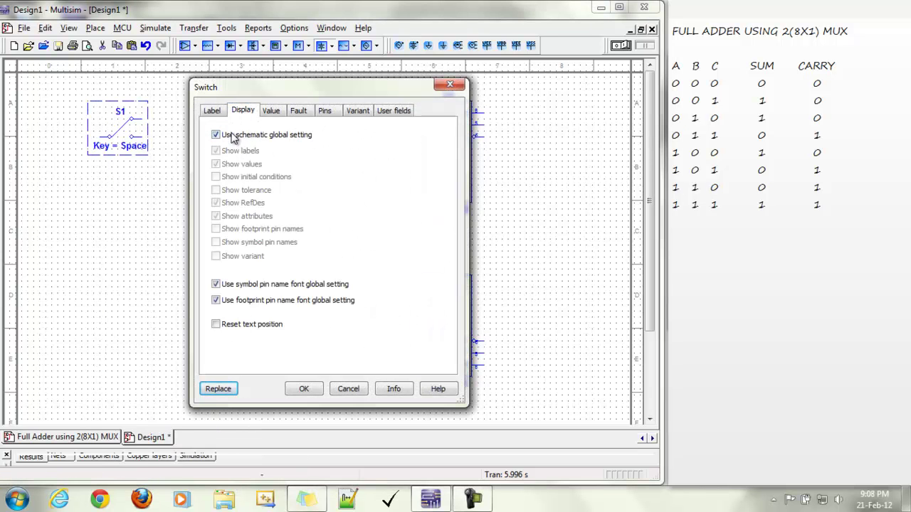
pyautogui.click(231, 135)
pyautogui.click(216, 164)
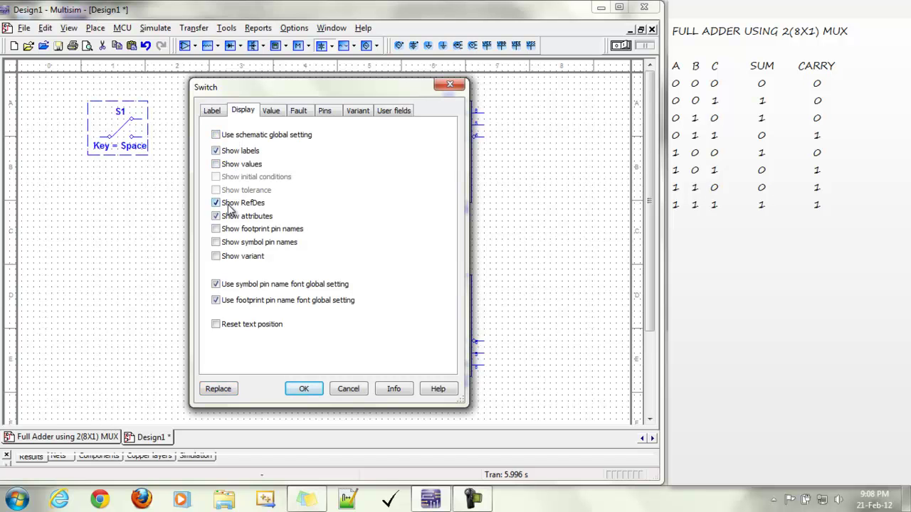
pyautogui.click(228, 205)
pyautogui.click(300, 388)
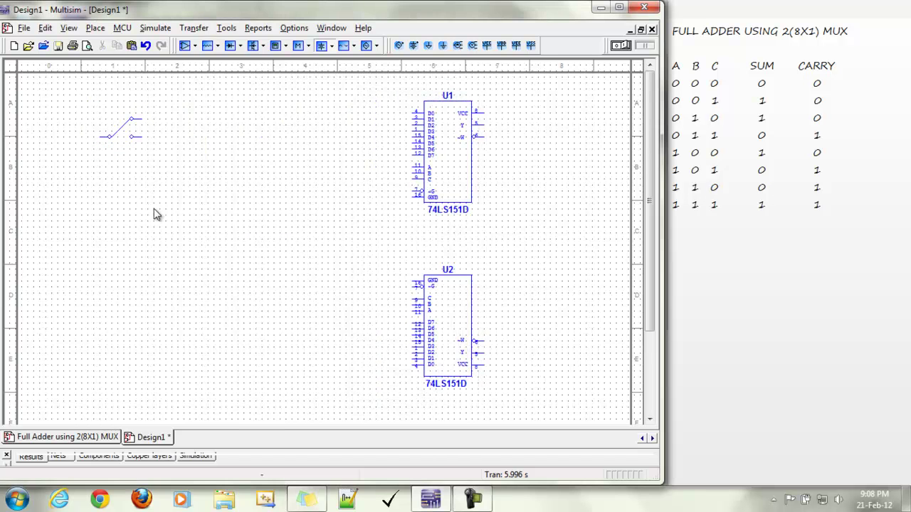
# Mirror the switch horizontally, paste two stacked copies below it, and open the top one's properties.
pyautogui.rightClick(107, 124)
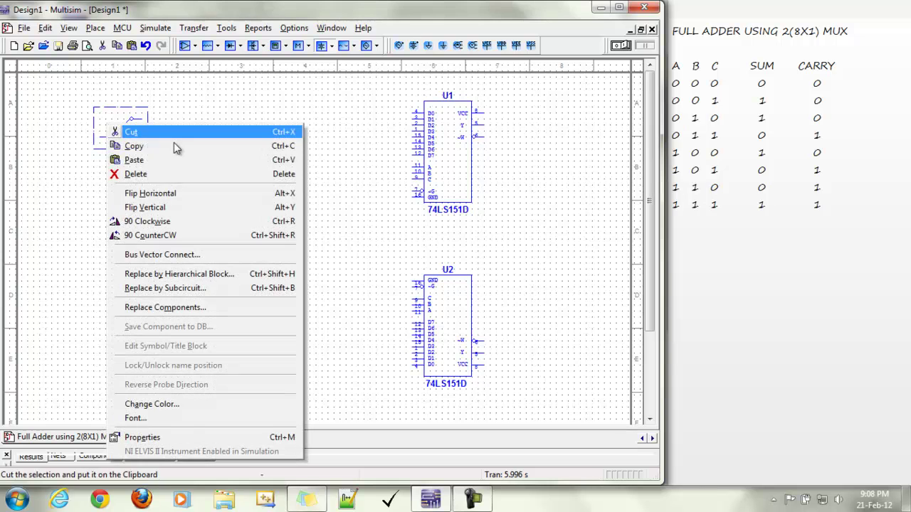
pyautogui.click(162, 194)
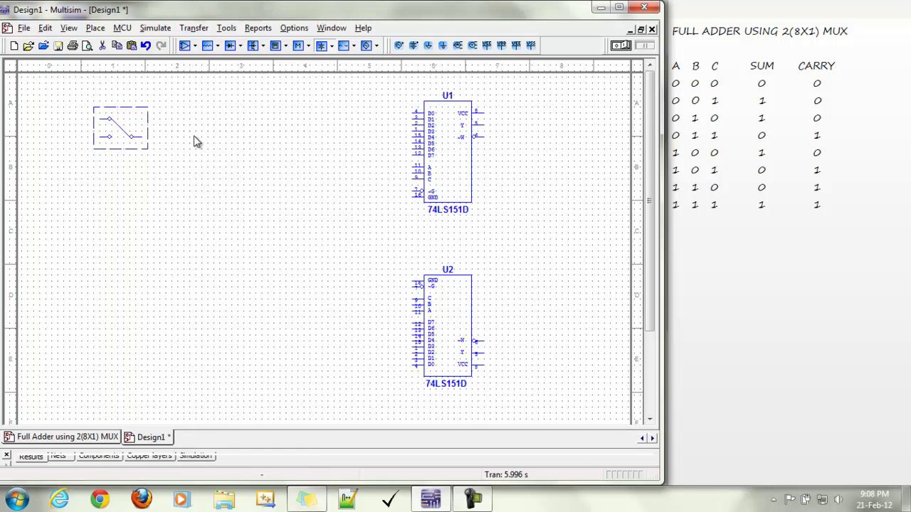
pyautogui.rightClick(143, 129)
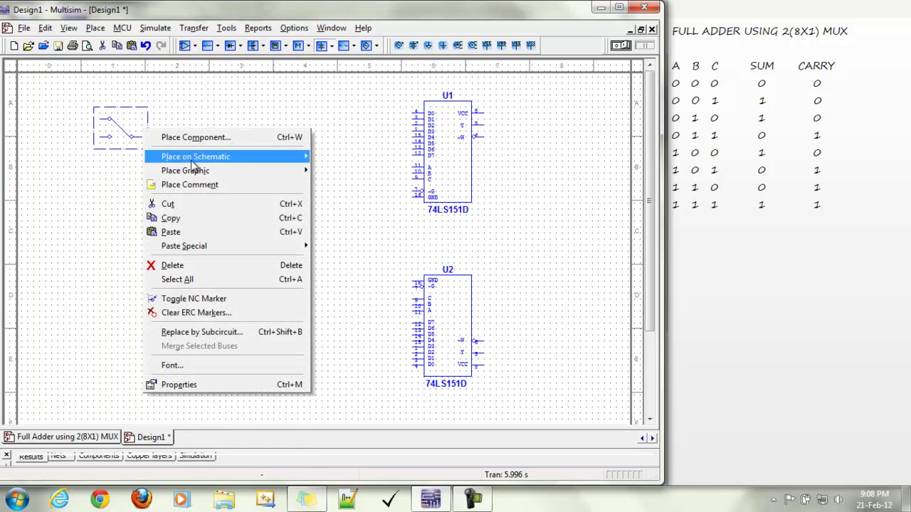
pyautogui.click(171, 218)
pyautogui.rightClick(140, 181)
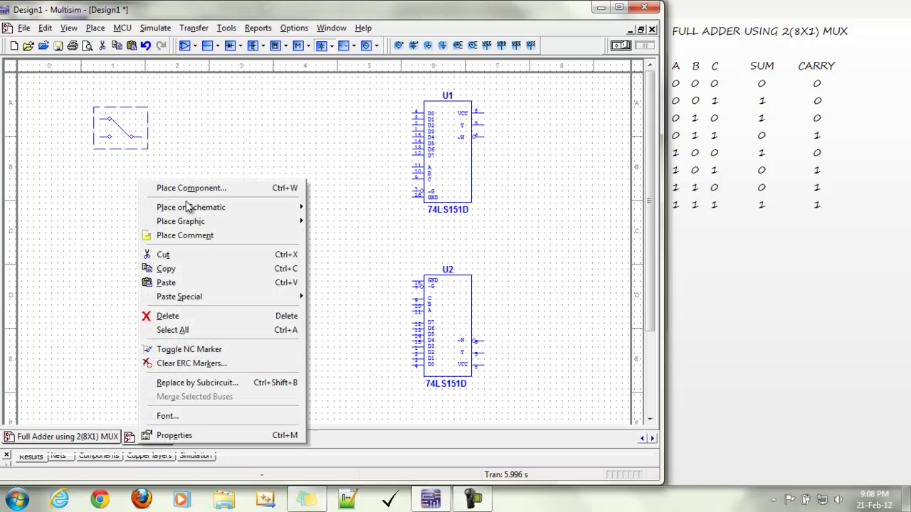
pyautogui.click(183, 284)
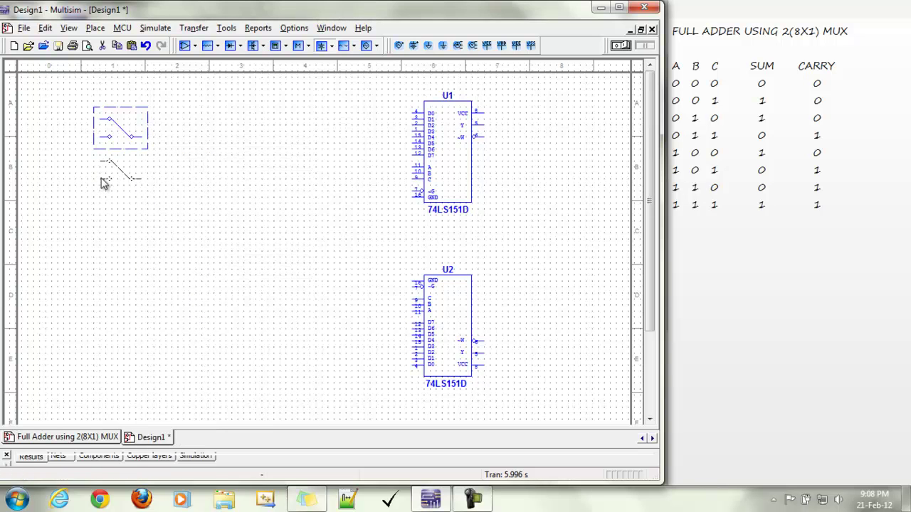
pyautogui.click(102, 178)
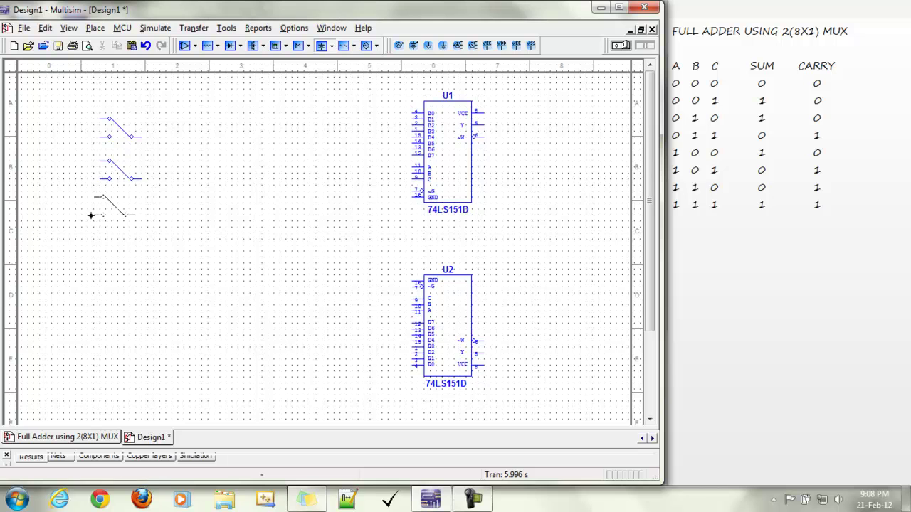
pyautogui.click(99, 222)
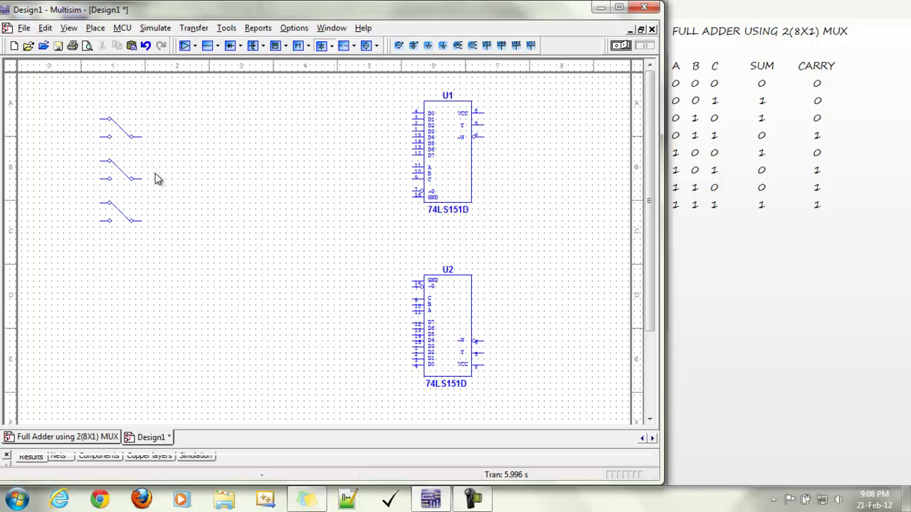
pyautogui.click(138, 134)
pyautogui.doubleClick(137, 134)
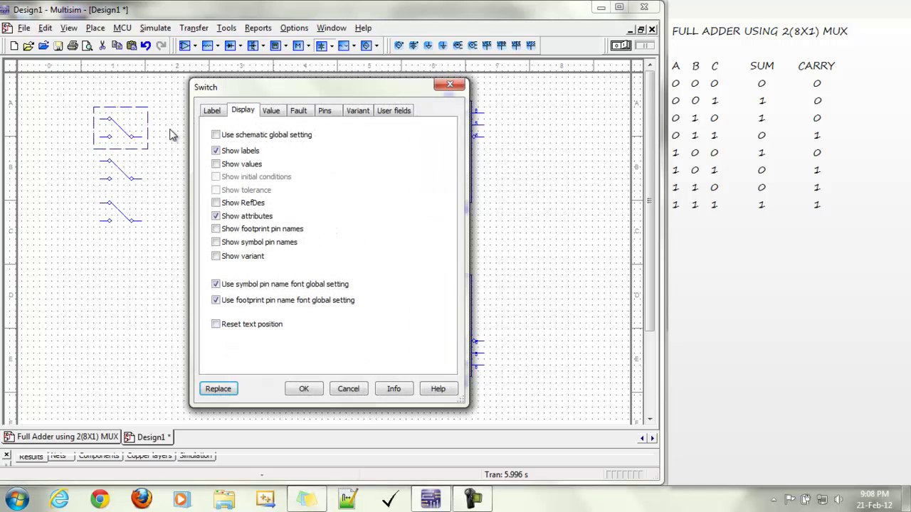
# Label the top switch 'A' and move the label beside it.
pyautogui.click(212, 110)
pyautogui.click(240, 183)
pyautogui.write('A')
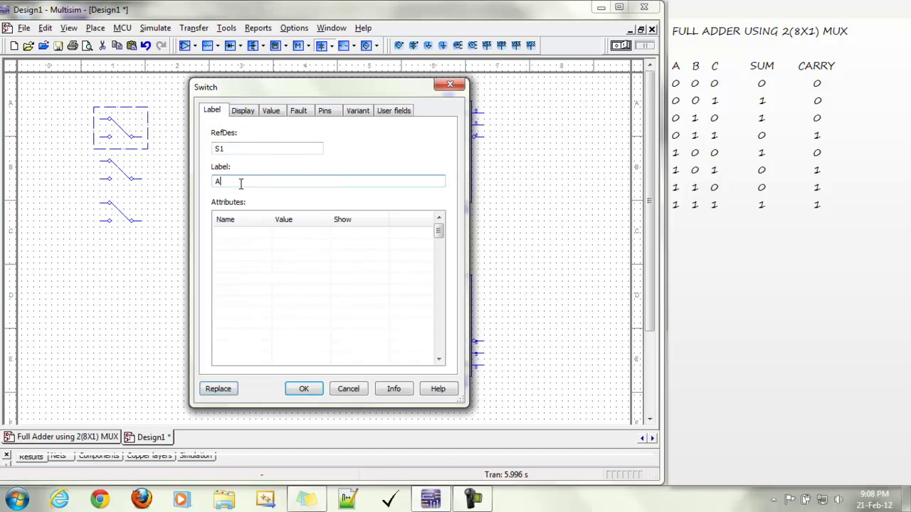
pyautogui.press('Return')
pyautogui.moveTo(149, 146); pyautogui.dragTo(118, 152)
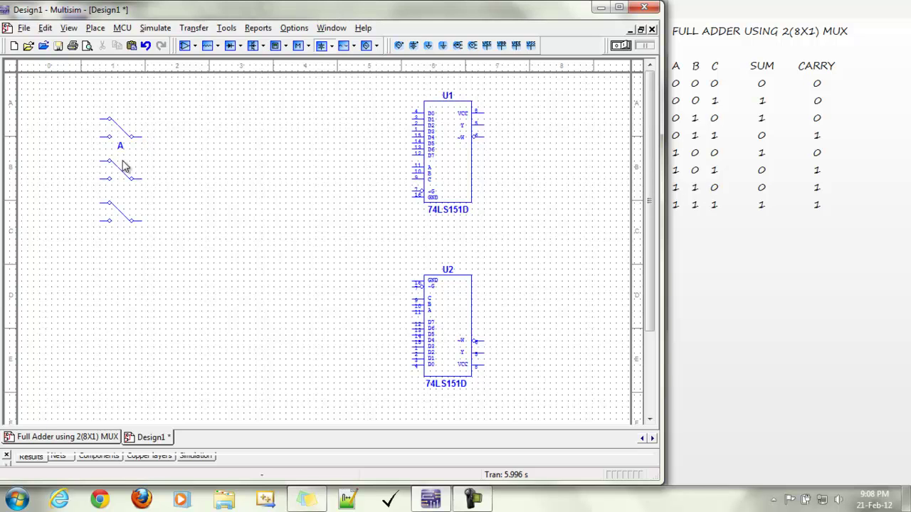
# Label the second switch 'B' and position the label below it.
pyautogui.doubleClick(121, 185)
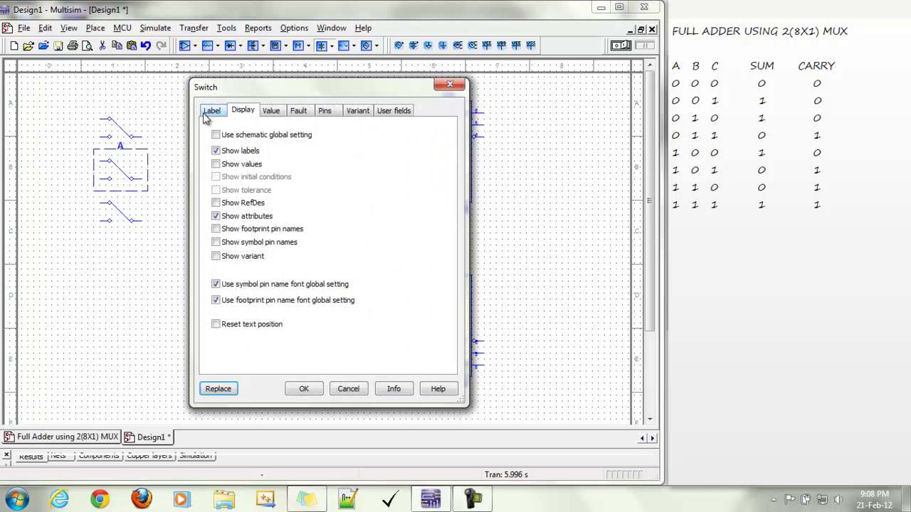
pyautogui.click(212, 110)
pyautogui.click(234, 180)
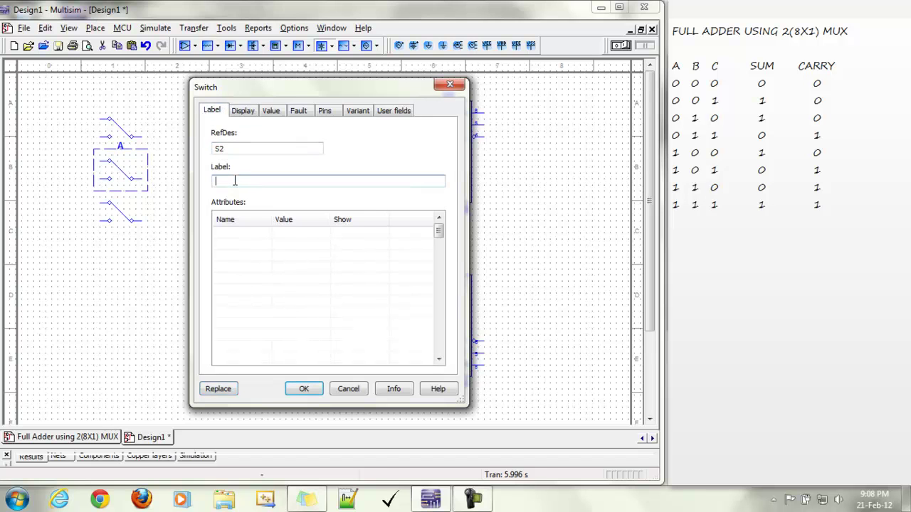
pyautogui.write('B')
pyautogui.press('Return')
pyautogui.click(150, 186)
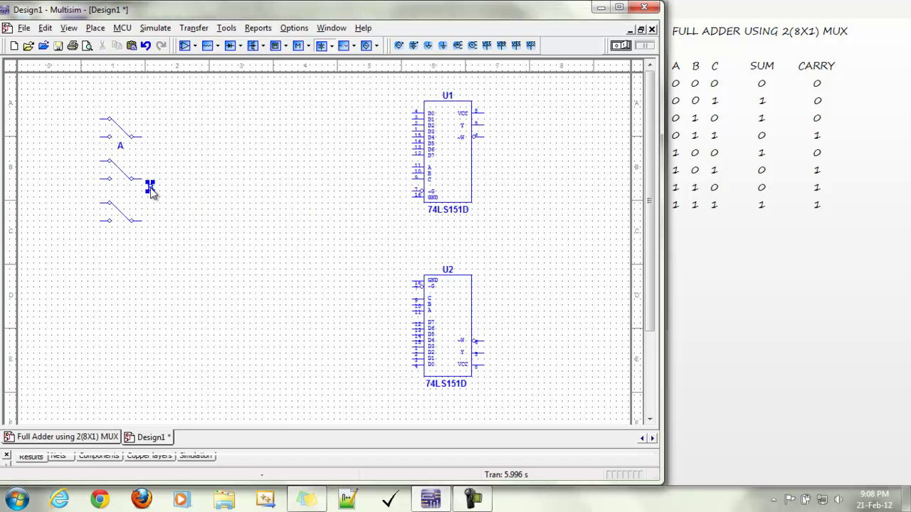
pyautogui.moveTo(119, 192); pyautogui.dragTo(121, 191)
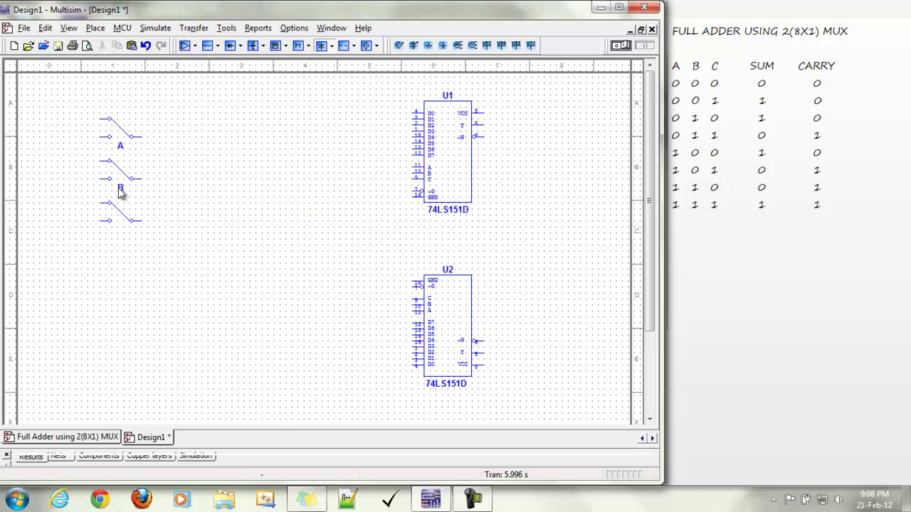
# Label the third switch 'C' and move the label under it.
pyautogui.doubleClick(128, 226)
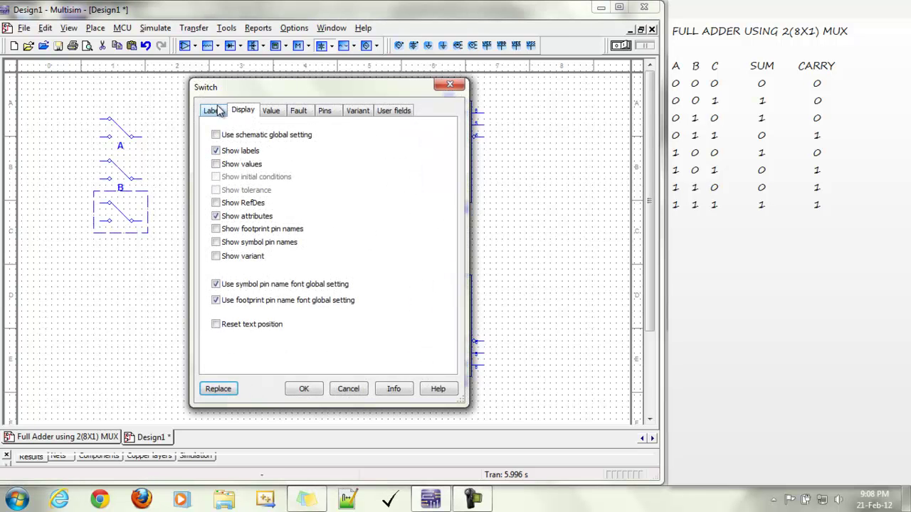
pyautogui.click(212, 110)
pyautogui.click(233, 182)
pyautogui.write('C')
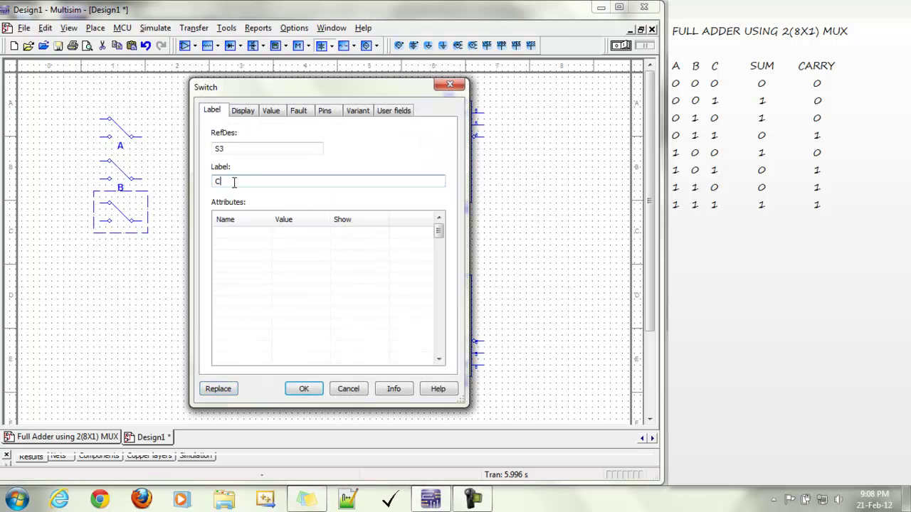
pyautogui.press('Return')
pyautogui.moveTo(151, 236); pyautogui.dragTo(122, 235)
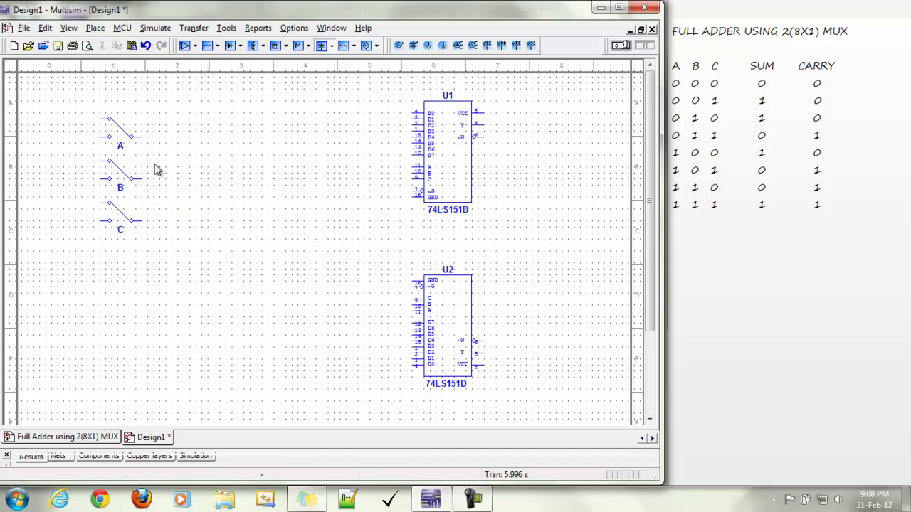
# Place a 5 V VCC source at top-left and a ground symbol at bottom-left.
pyautogui.click(486, 45)
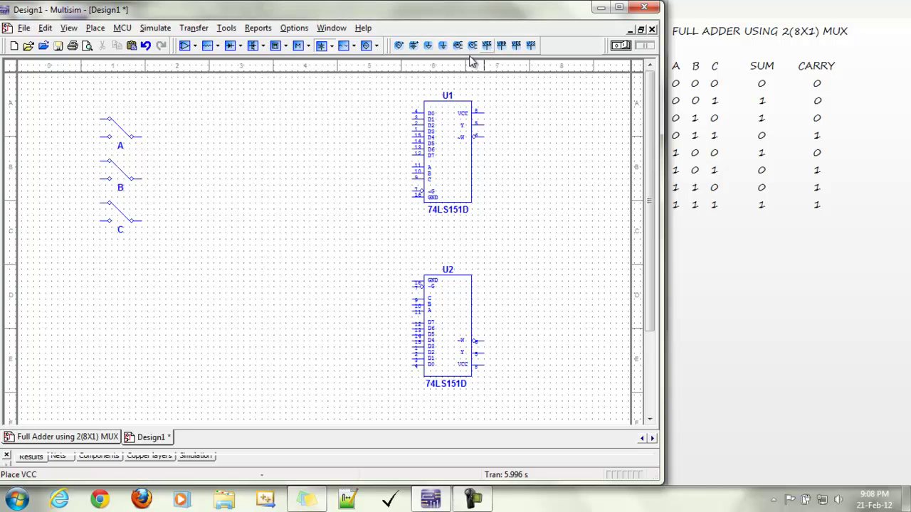
pyautogui.click(46, 102)
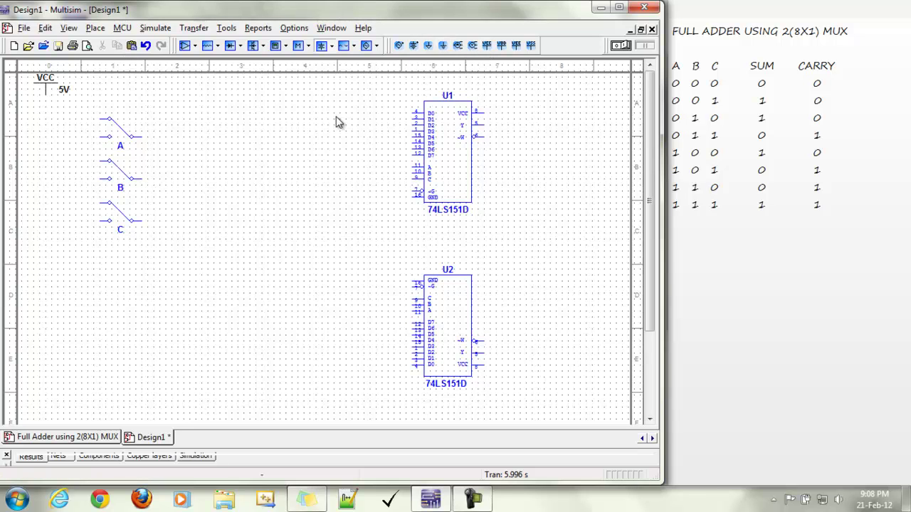
pyautogui.click(427, 45)
pyautogui.scroll(-3, 61, 419)
pyautogui.scroll(3, 46, 356)
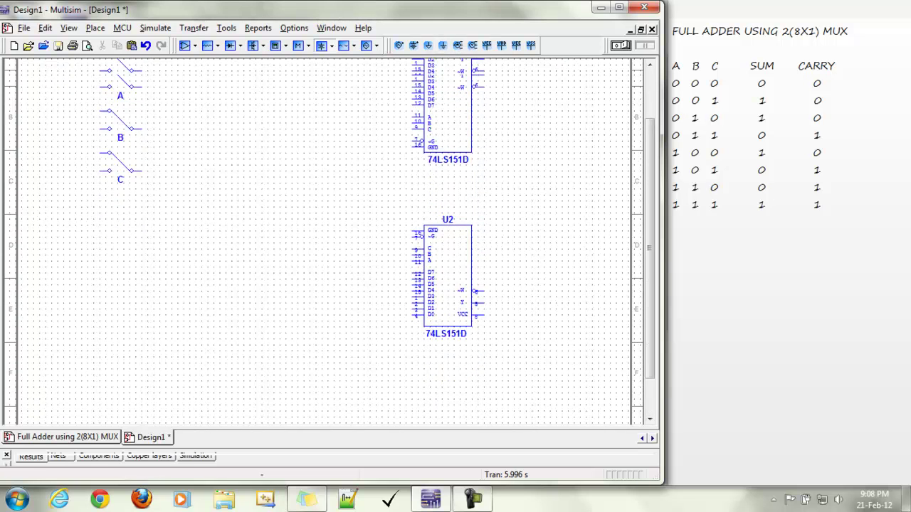
pyautogui.click(51, 399)
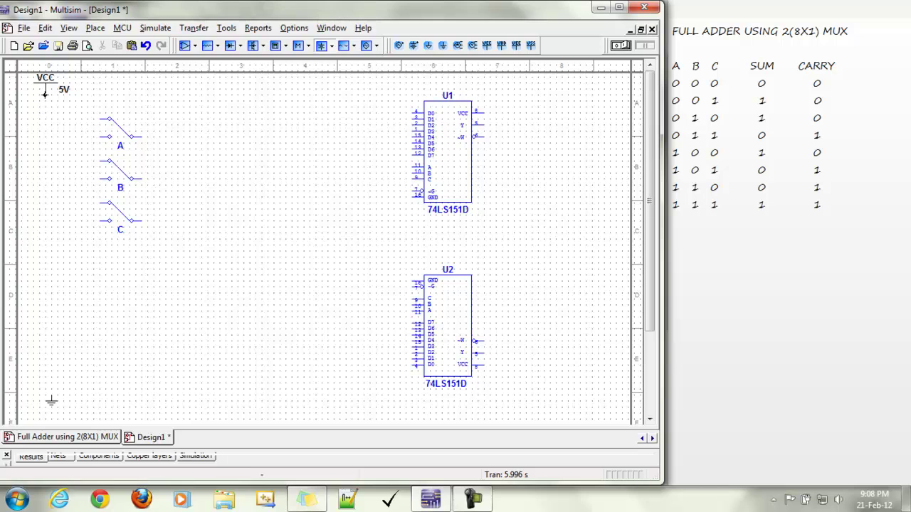
# Wire the top terminals of switches C, B and A to the VCC line.
pyautogui.click(108, 204)
pyautogui.click(102, 161)
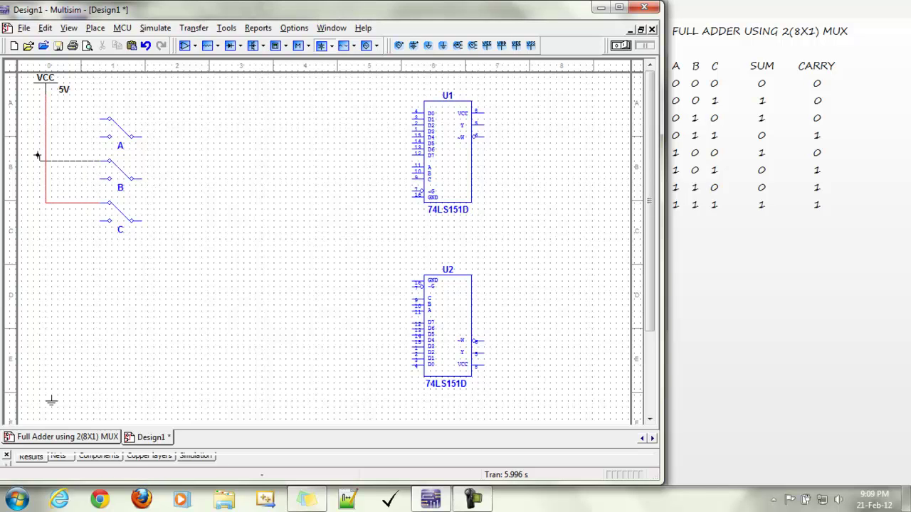
pyautogui.click(47, 160)
pyautogui.click(46, 119)
# Run switch A's lower wire down to ground and colour that wire black.
pyautogui.click(50, 137)
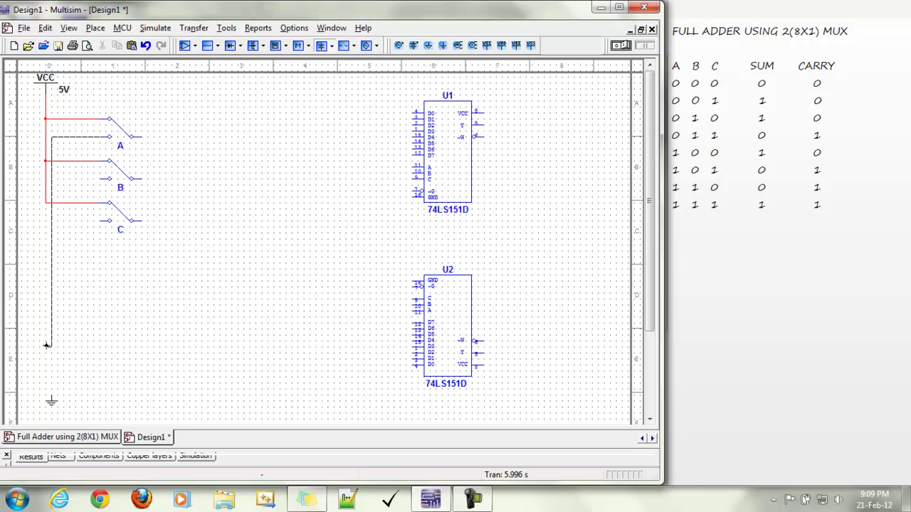
pyautogui.click(49, 396)
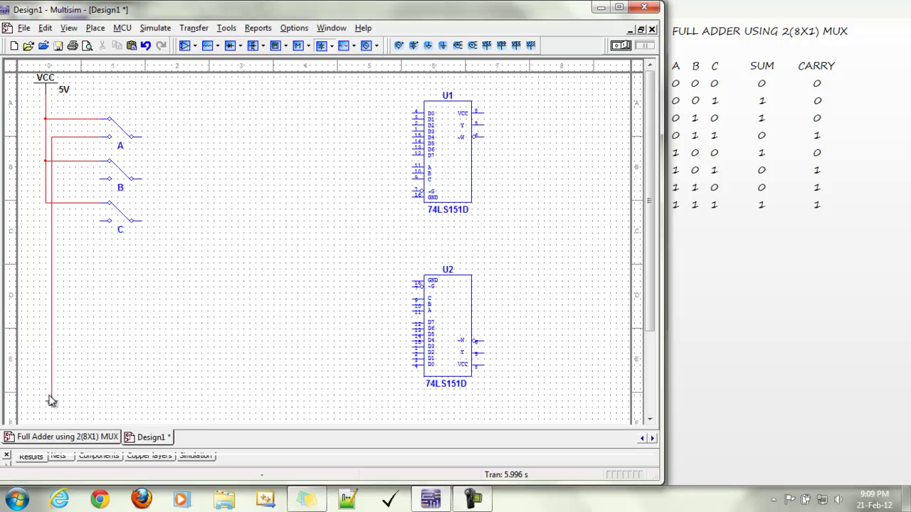
pyautogui.rightClick(51, 346)
pyautogui.click(53, 347)
pyautogui.rightClick(51, 347)
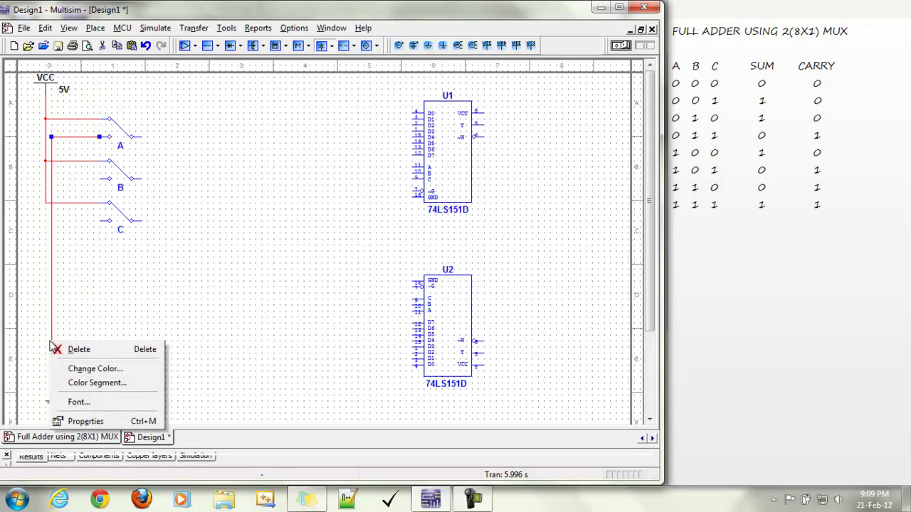
pyautogui.click(82, 369)
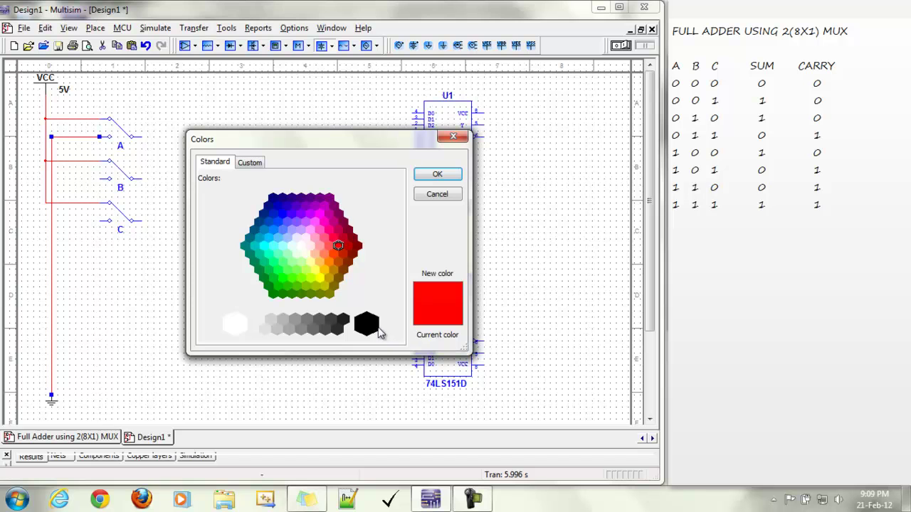
pyautogui.click(377, 328)
pyautogui.click(436, 174)
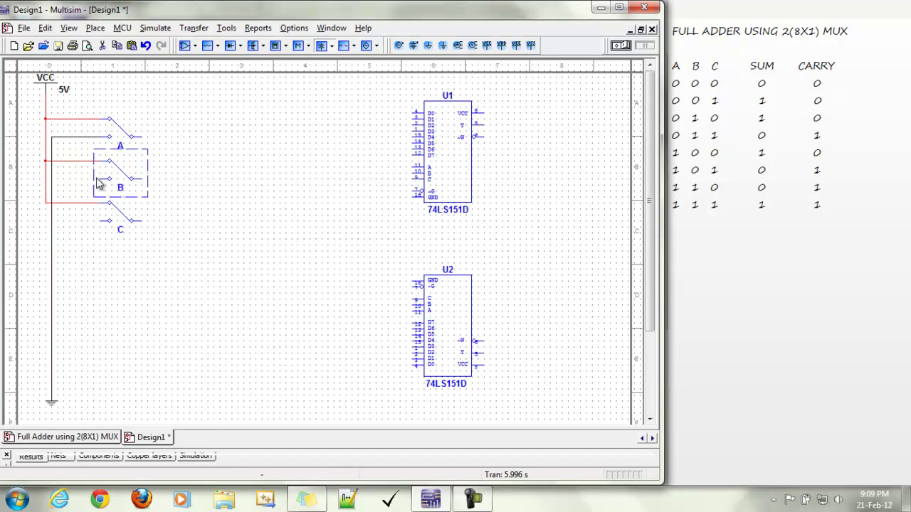
# Wire the lower terminals of switches B and C to the ground line.
pyautogui.click(98, 179)
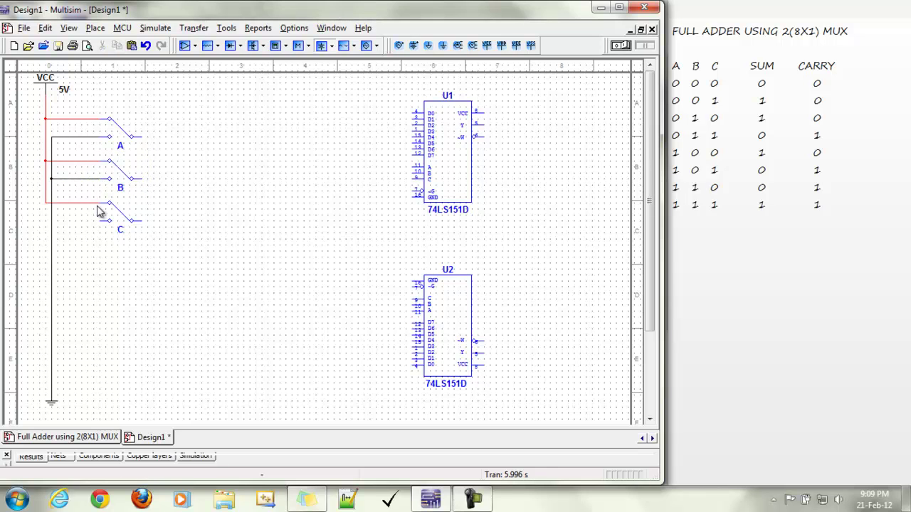
pyautogui.click(101, 228)
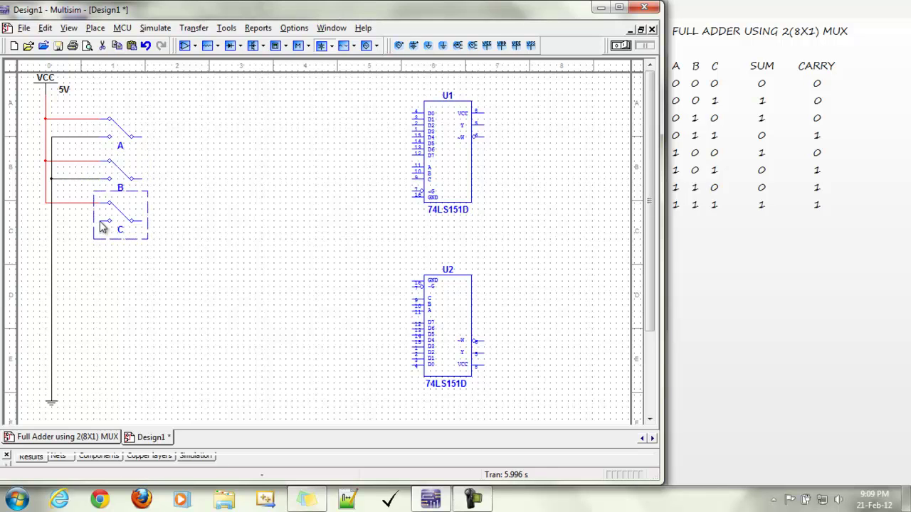
pyautogui.click(107, 221)
pyautogui.click(52, 222)
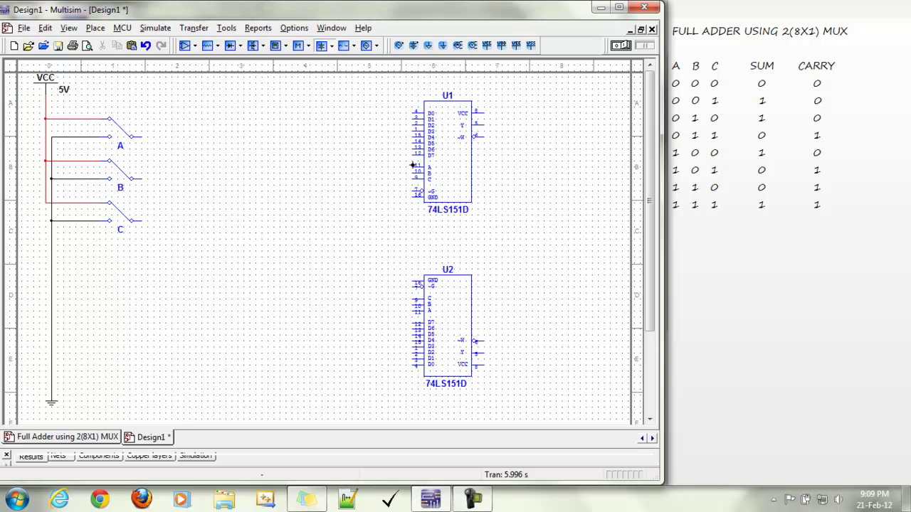
# Connect U1's A, B and C select pins to U2's matching select pins.
pyautogui.click(412, 167)
pyautogui.click(354, 170)
pyautogui.click(412, 310)
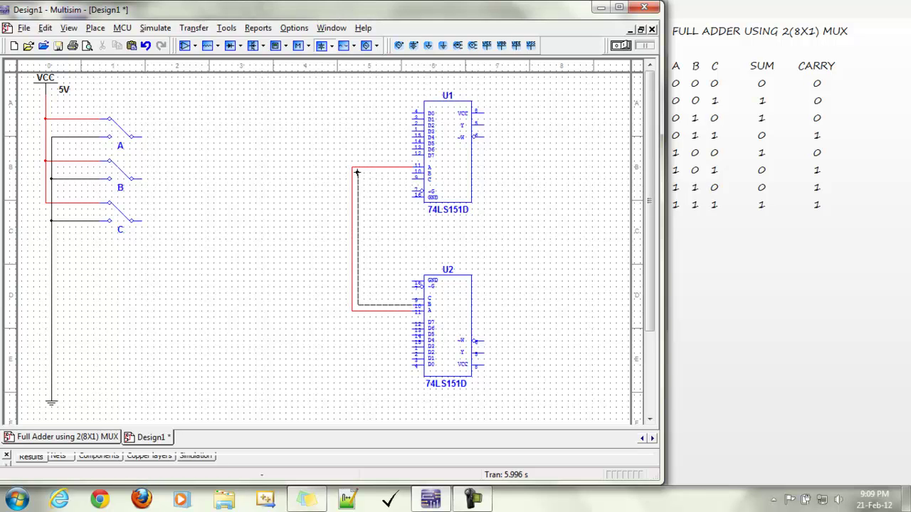
pyautogui.click(410, 173)
pyautogui.click(413, 179)
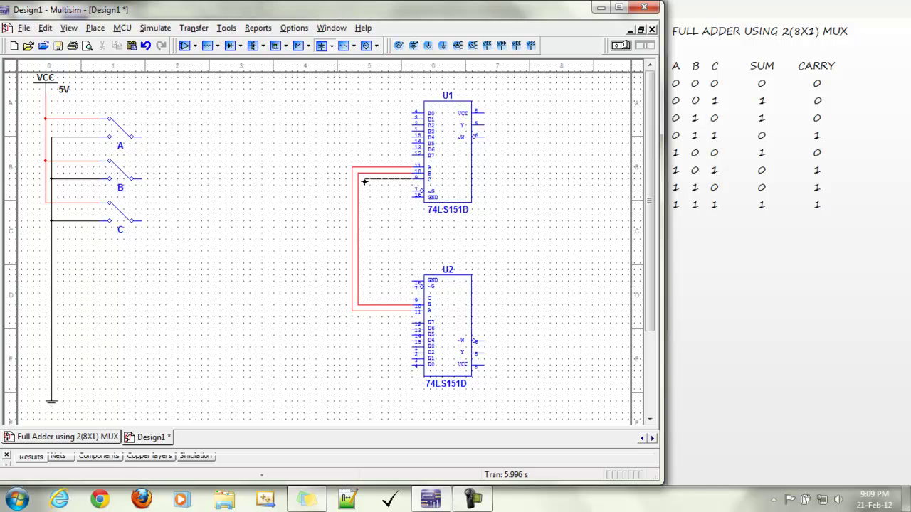
pyautogui.click(364, 181)
pyautogui.click(414, 299)
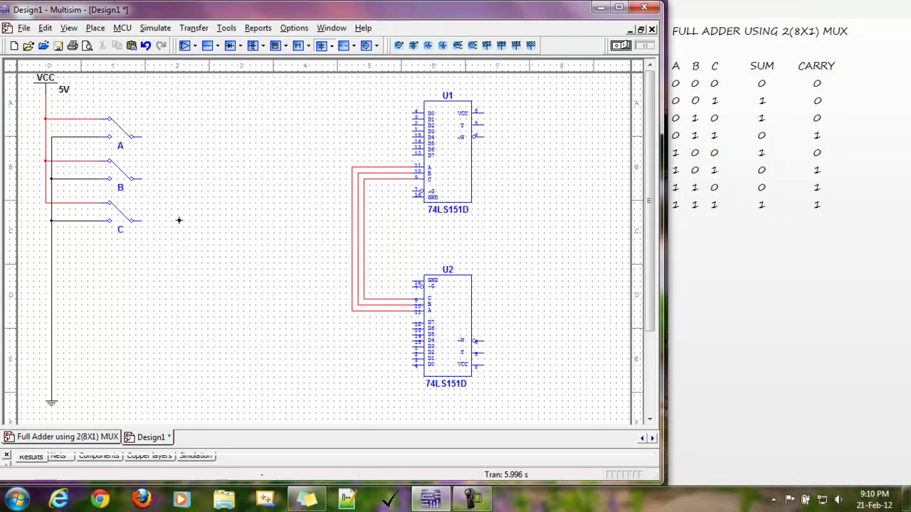
# Wire the outputs of switches C, B and A to the shared C, B and A select lines.
pyautogui.click(141, 221)
pyautogui.click(363, 221)
pyautogui.click(362, 221)
pyautogui.click(141, 178)
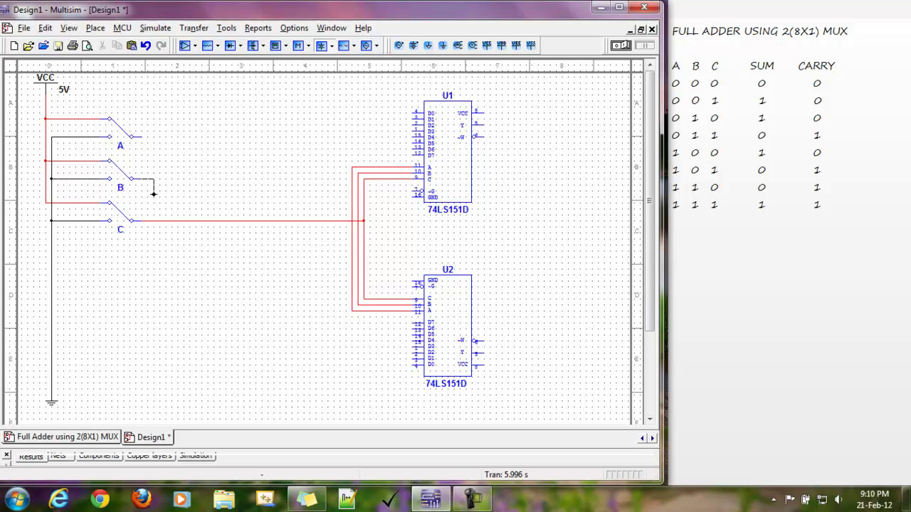
pyautogui.click(190, 213)
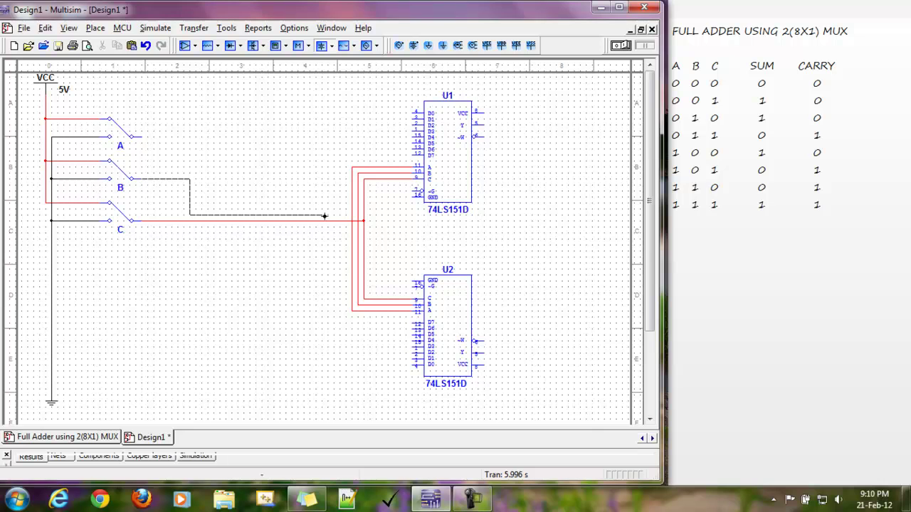
pyautogui.click(360, 215)
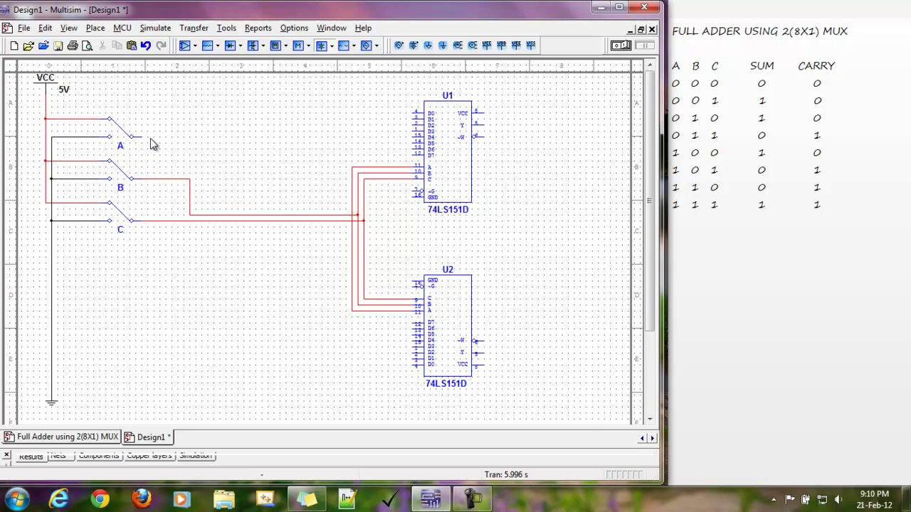
pyautogui.click(140, 136)
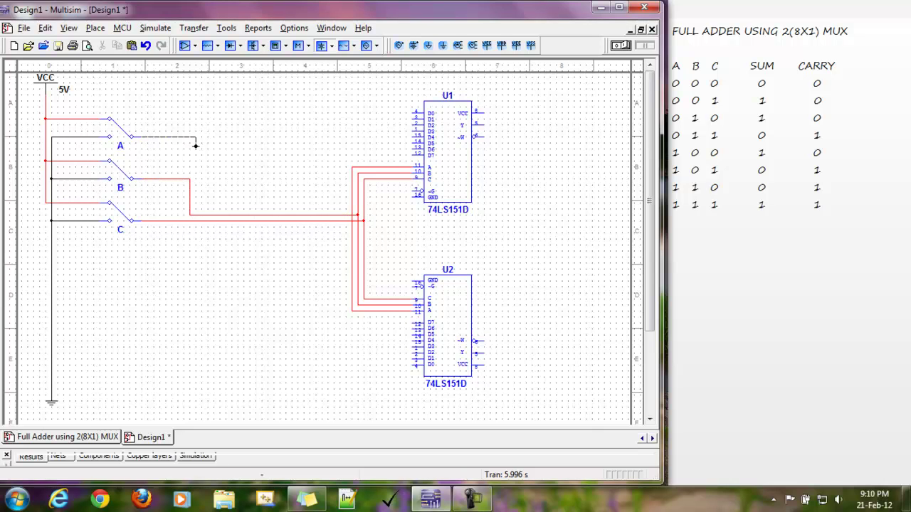
pyautogui.click(196, 209)
pyautogui.click(351, 210)
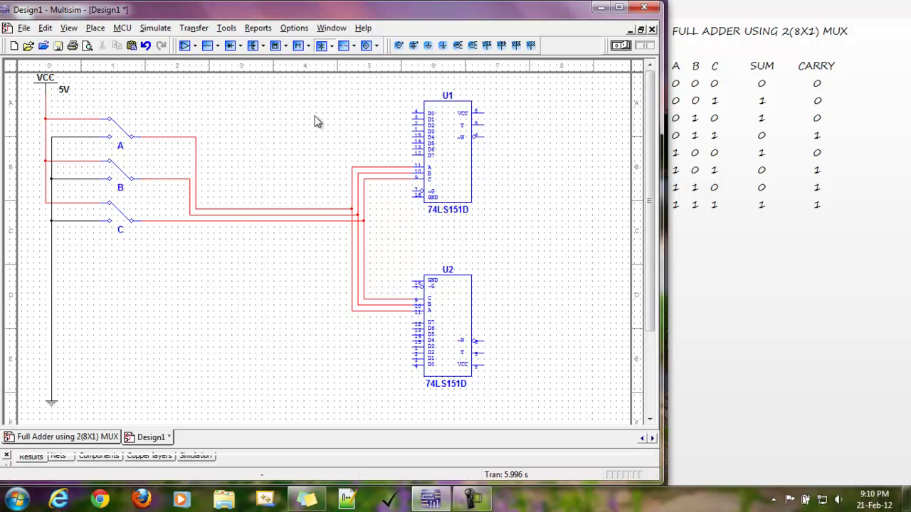
# Wire the ~G enable and GND pins of U1 and U2 to the ground line.
pyautogui.click(413, 287)
pyautogui.click(55, 286)
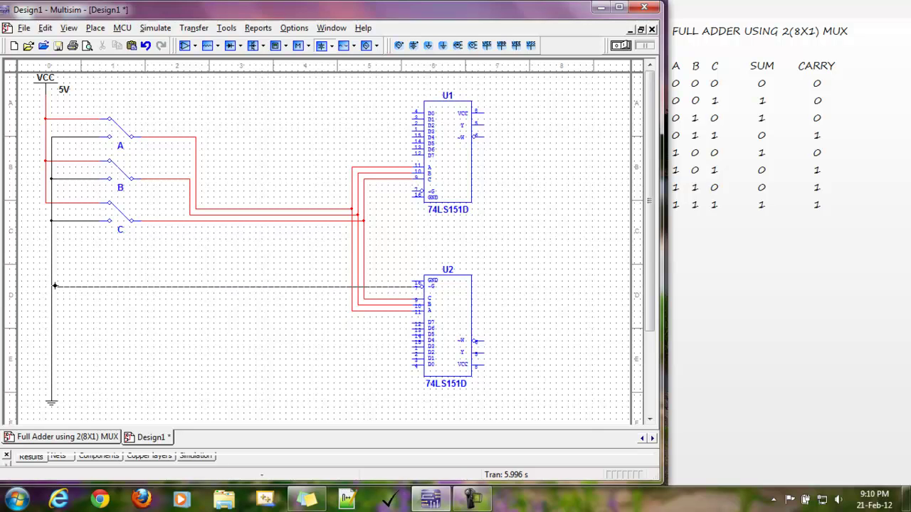
pyautogui.click(410, 191)
pyautogui.click(389, 286)
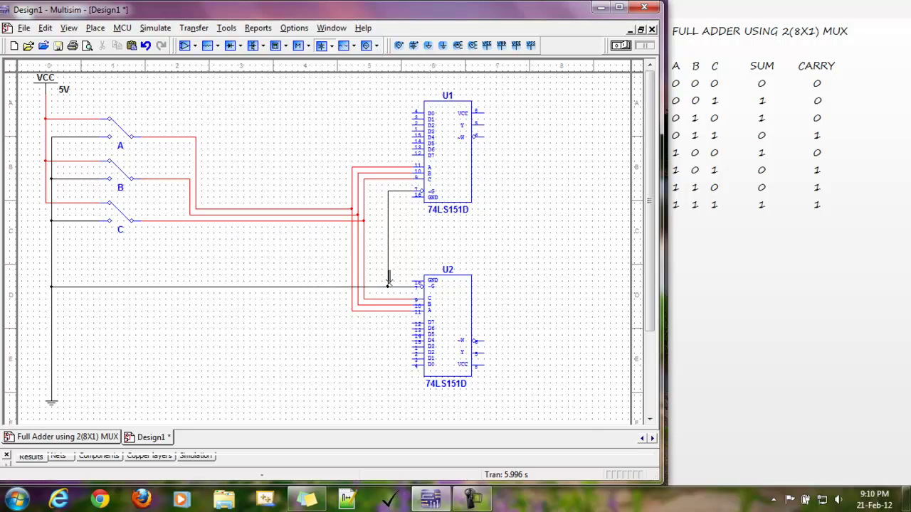
pyautogui.click(410, 197)
pyautogui.click(388, 195)
pyautogui.click(388, 281)
# Tie U1's D1, D2, D4, D7 inputs to VCC and D0, D3, D5, D6 to ground.
pyautogui.click(413, 113)
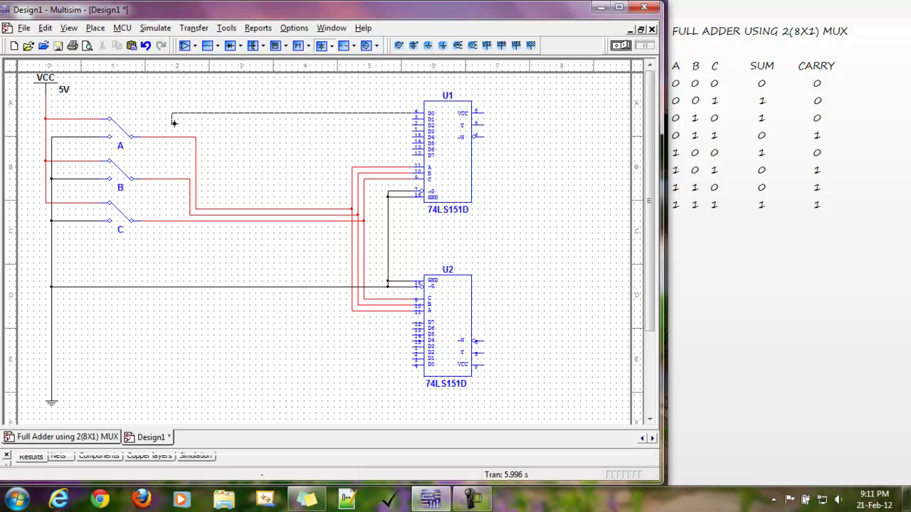
pyautogui.click(51, 113)
pyautogui.click(411, 118)
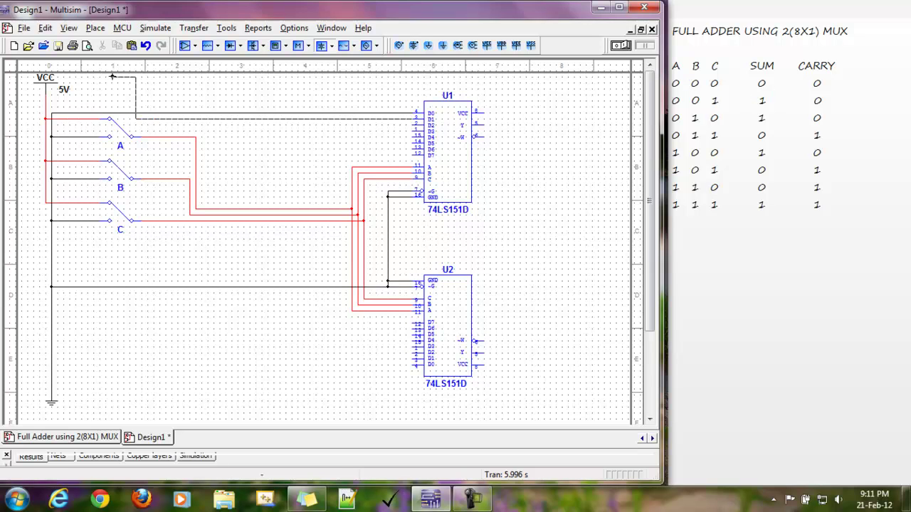
pyautogui.click(47, 109)
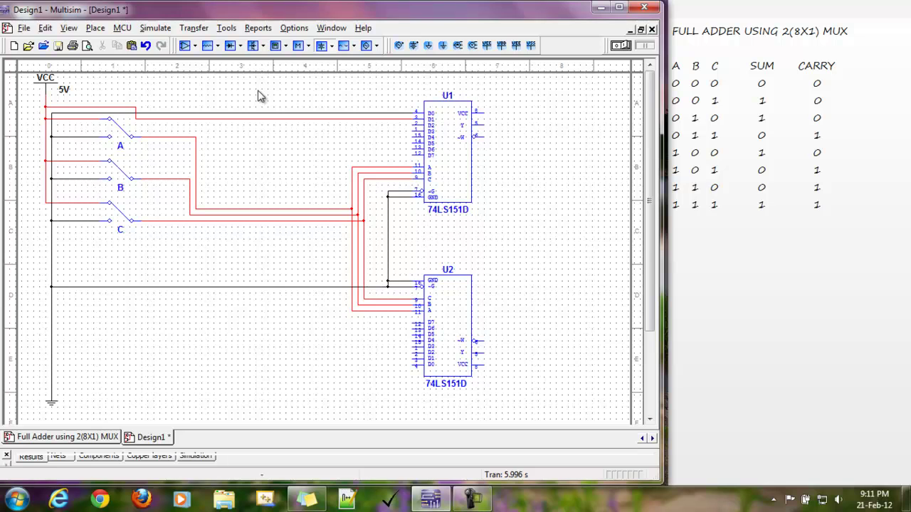
pyautogui.click(411, 126)
pyautogui.click(352, 119)
pyautogui.click(411, 131)
pyautogui.click(351, 126)
pyautogui.click(388, 133)
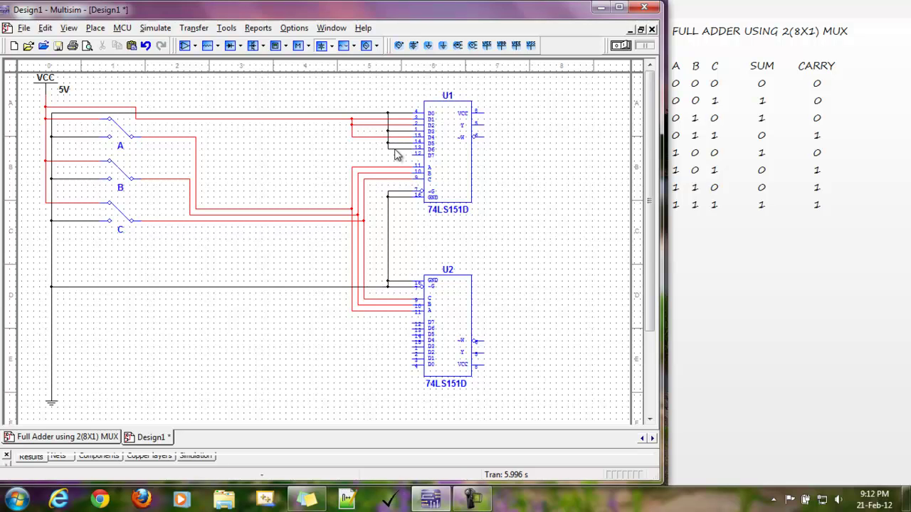
pyautogui.click(352, 136)
# Tie U2's D0, D1 and D2 data inputs to ground.
pyautogui.click(411, 367)
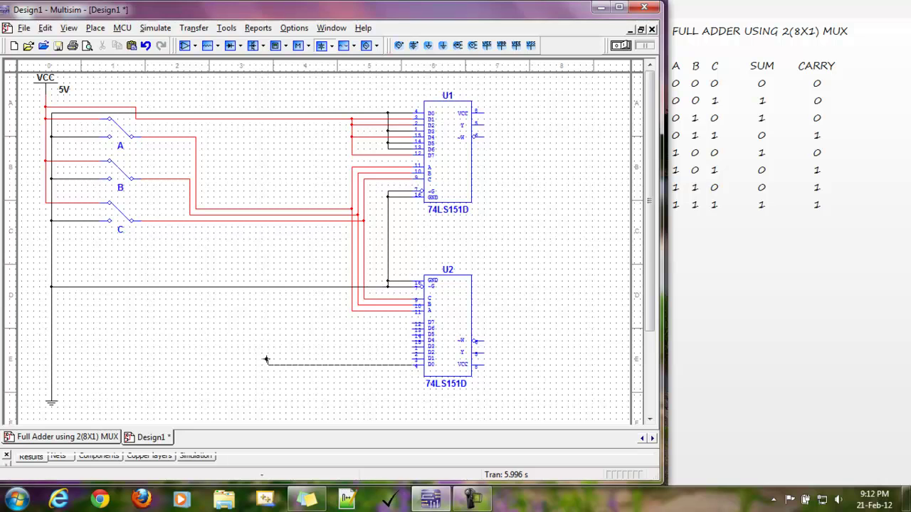
pyautogui.click(51, 367)
pyautogui.click(412, 353)
pyautogui.click(388, 365)
pyautogui.click(389, 360)
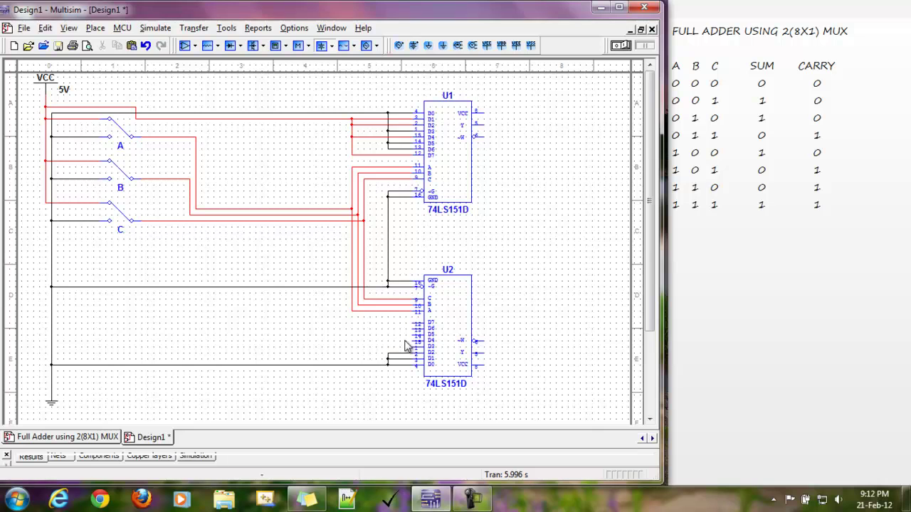
# Tie U2's D3, D5, D6, D7 inputs to VCC and D4 to ground.
pyautogui.click(411, 348)
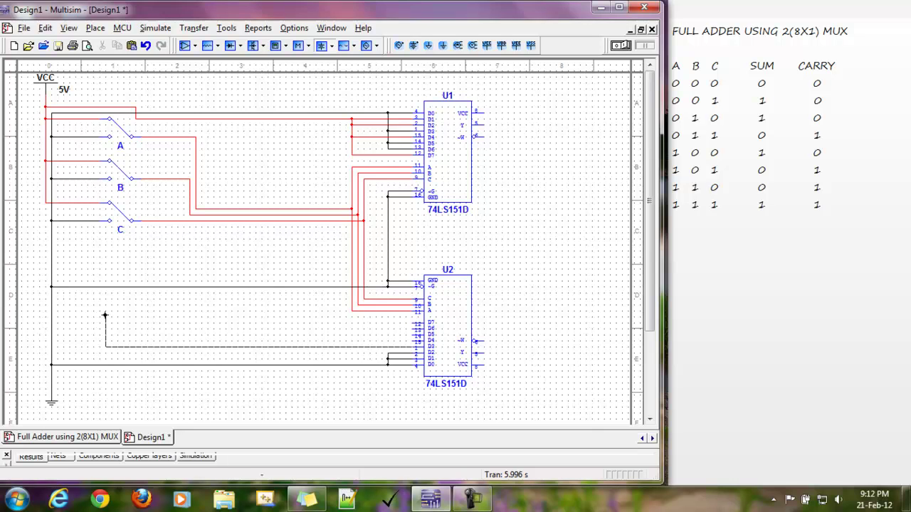
pyautogui.click(44, 205)
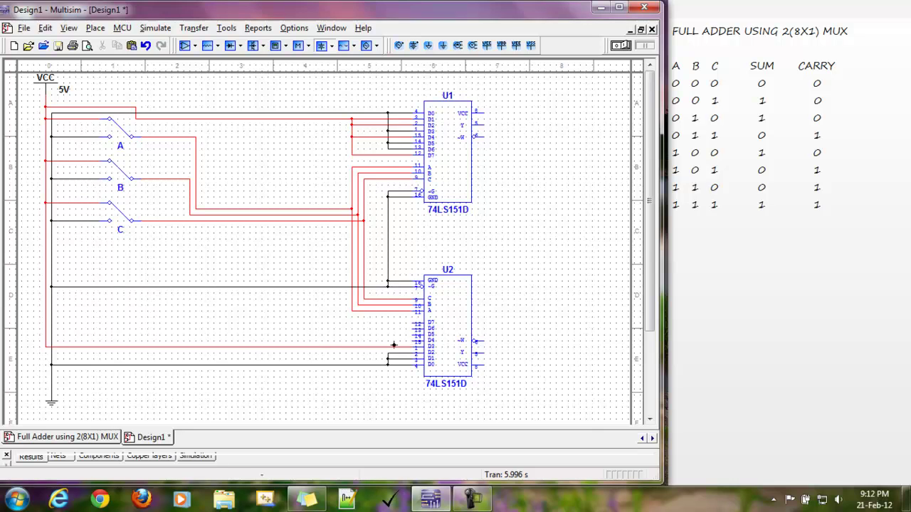
pyautogui.click(403, 339)
pyautogui.click(388, 360)
pyautogui.click(350, 346)
pyautogui.click(414, 332)
pyautogui.click(352, 346)
pyautogui.click(414, 323)
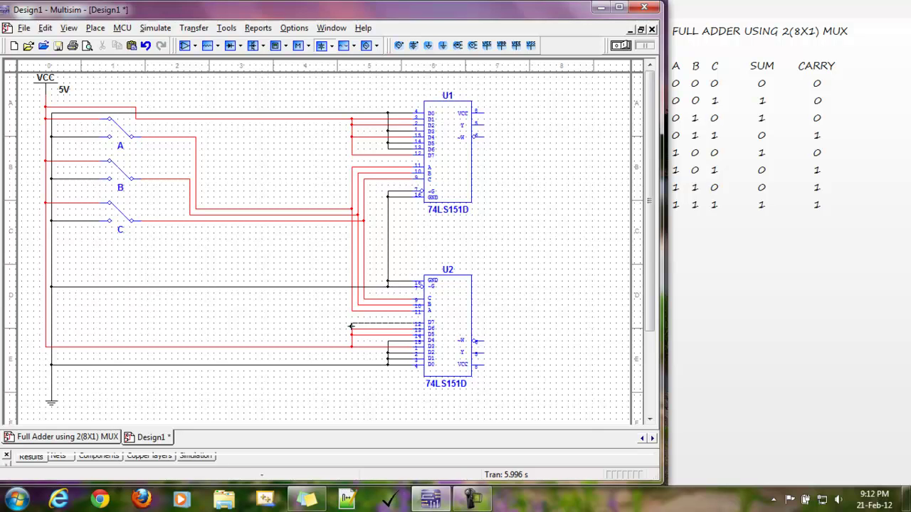
pyautogui.click(351, 325)
pyautogui.click(96, 28)
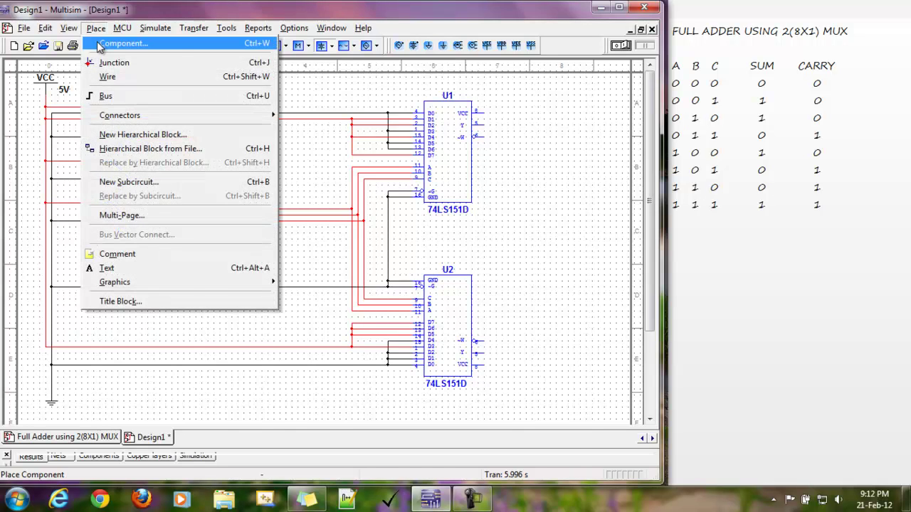
# Place a PROBE_DIG_GREEN digital probe at the schematic's top right.
pyautogui.click(98, 46)
pyautogui.click(222, 162)
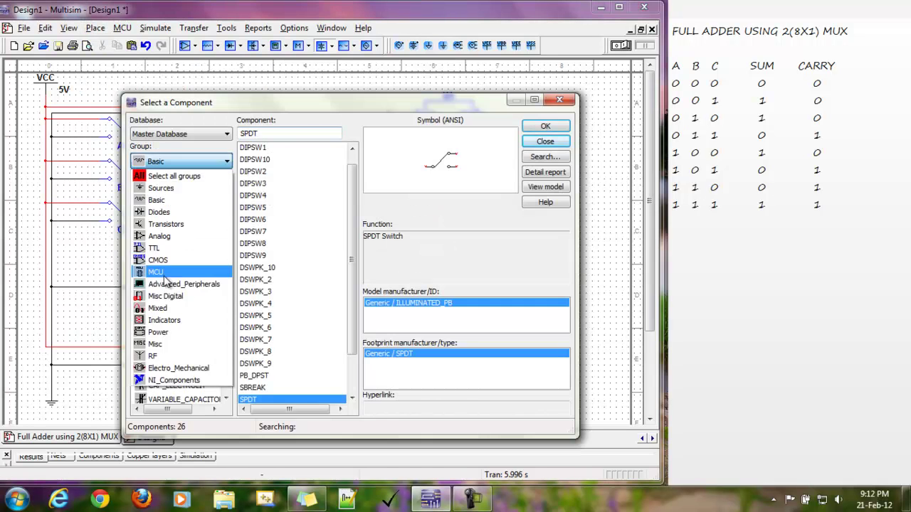
pyautogui.click(158, 321)
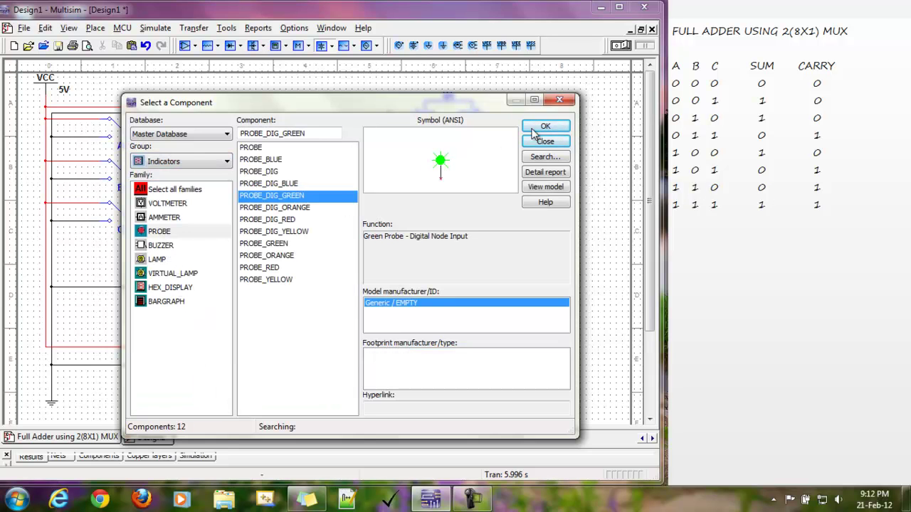
pyautogui.click(562, 127)
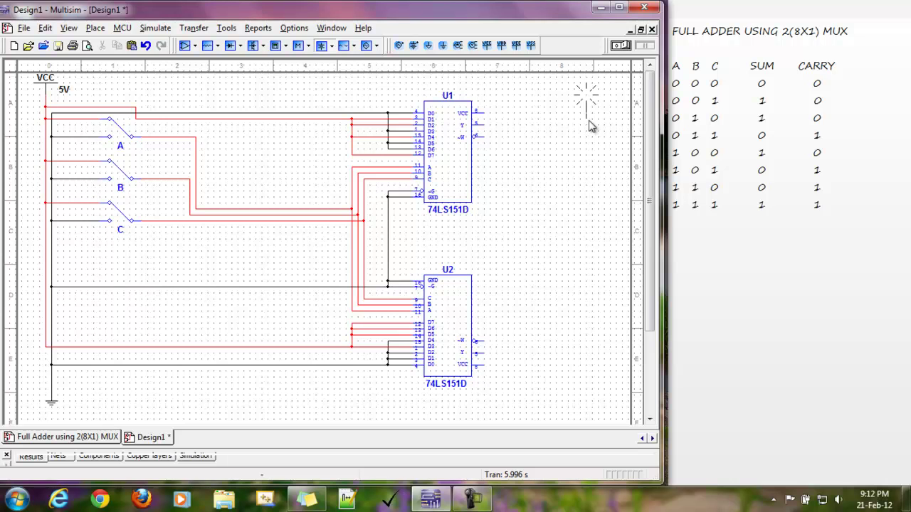
pyautogui.click(589, 125)
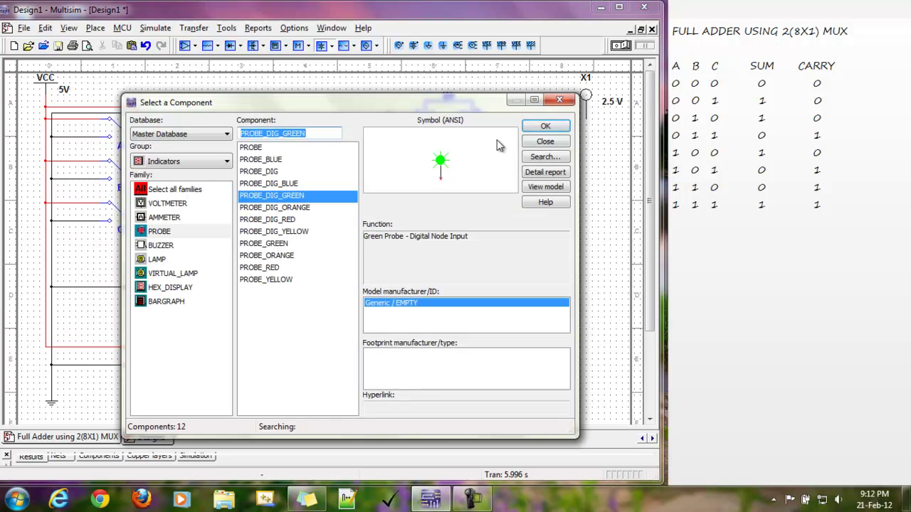
pyautogui.click(526, 145)
# Hide the probe's value and RefDes, label it SUM, and bring up its copy menu.
pyautogui.doubleClick(587, 100)
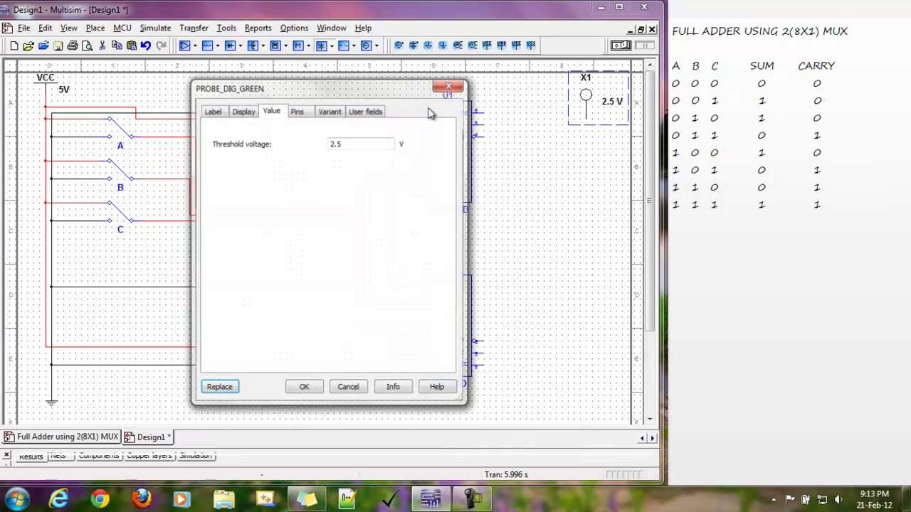
pyautogui.click(249, 113)
pyautogui.click(250, 136)
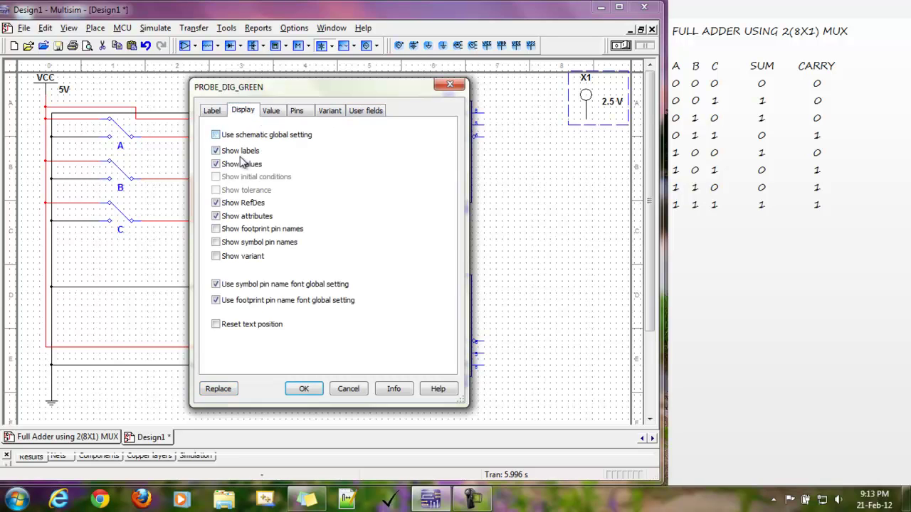
pyautogui.click(233, 167)
pyautogui.click(235, 202)
pyautogui.click(212, 111)
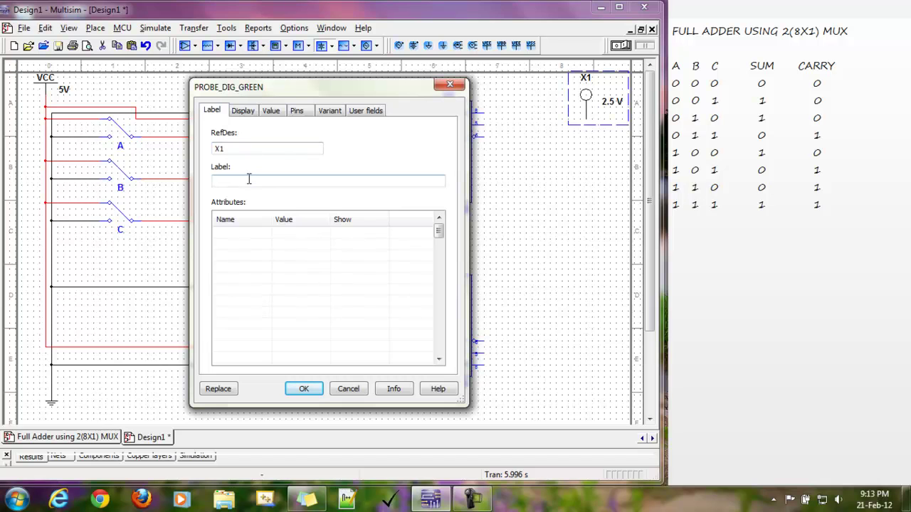
pyautogui.write('SUM')
pyautogui.press('Return')
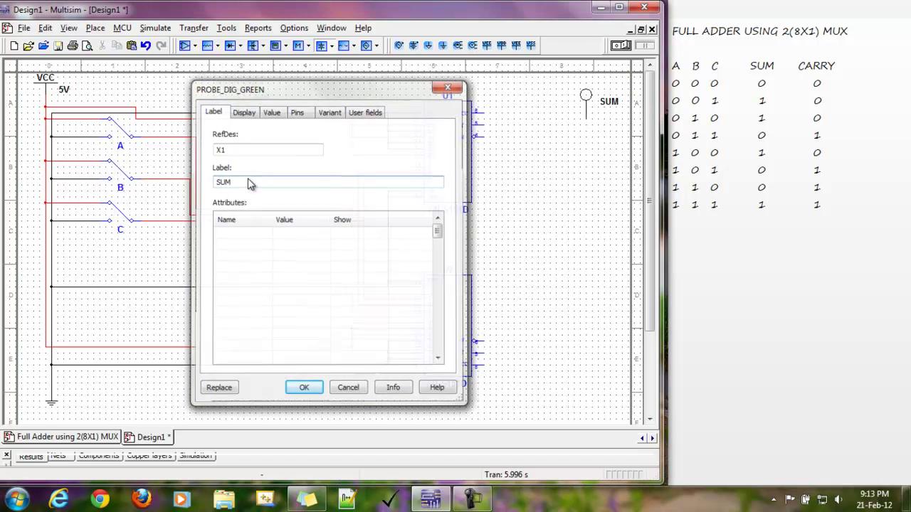
pyautogui.click(587, 107)
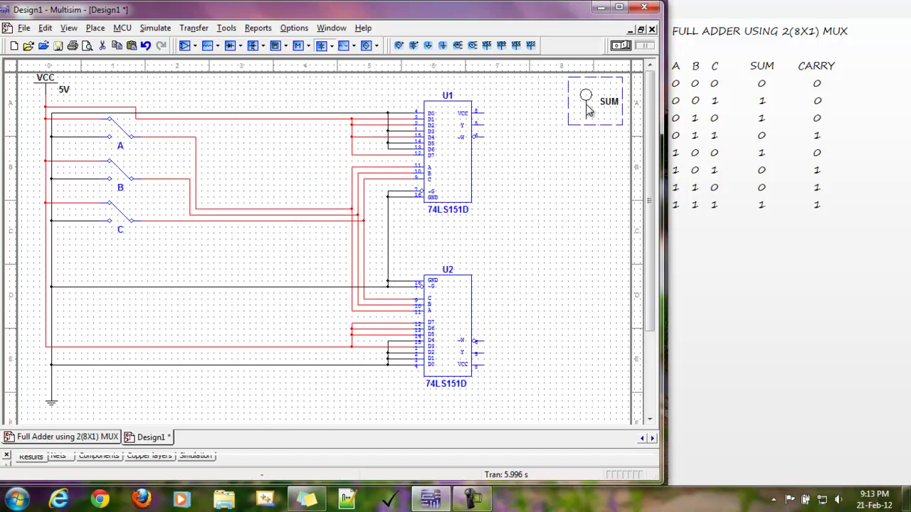
pyautogui.rightClick(586, 105)
# Copy the SUM probe and paste the duplicate level with U2.
pyautogui.click(611, 128)
pyautogui.rightClick(552, 323)
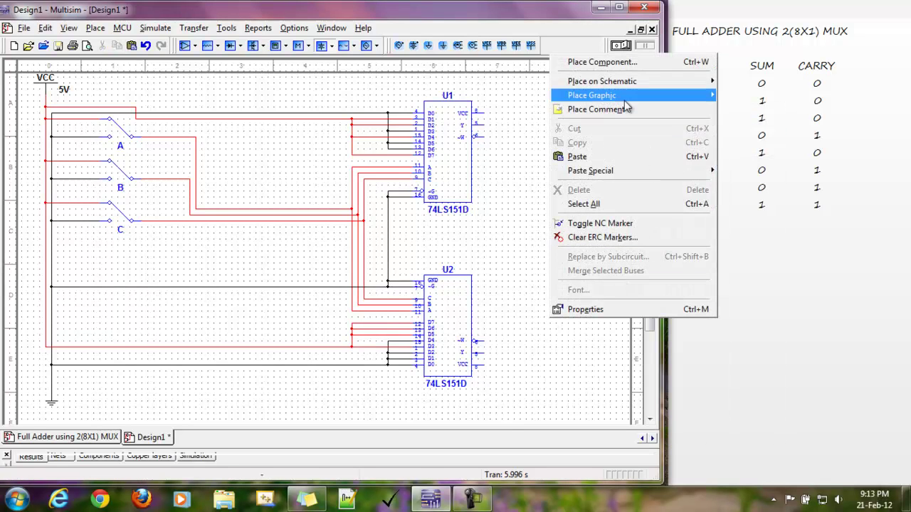
pyautogui.click(592, 156)
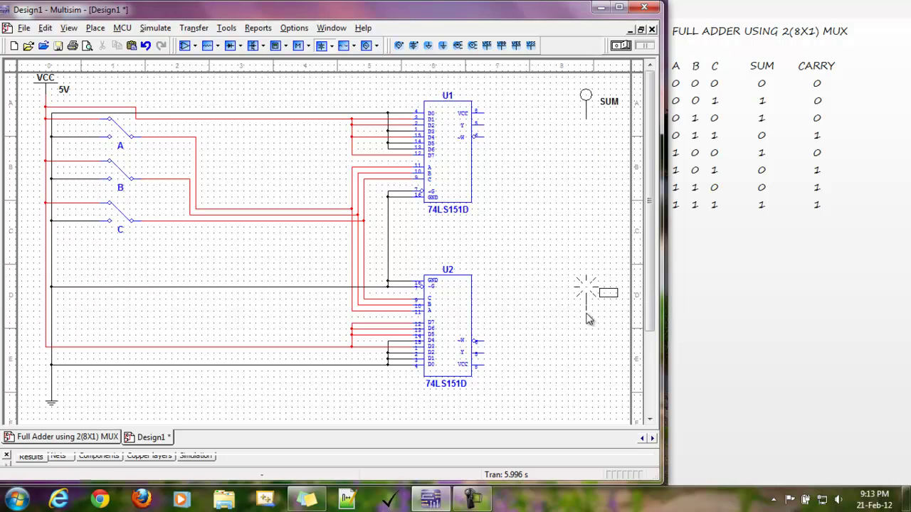
pyautogui.click(586, 311)
# Relabel the pasted probe as CARRY.
pyautogui.doubleClick(608, 302)
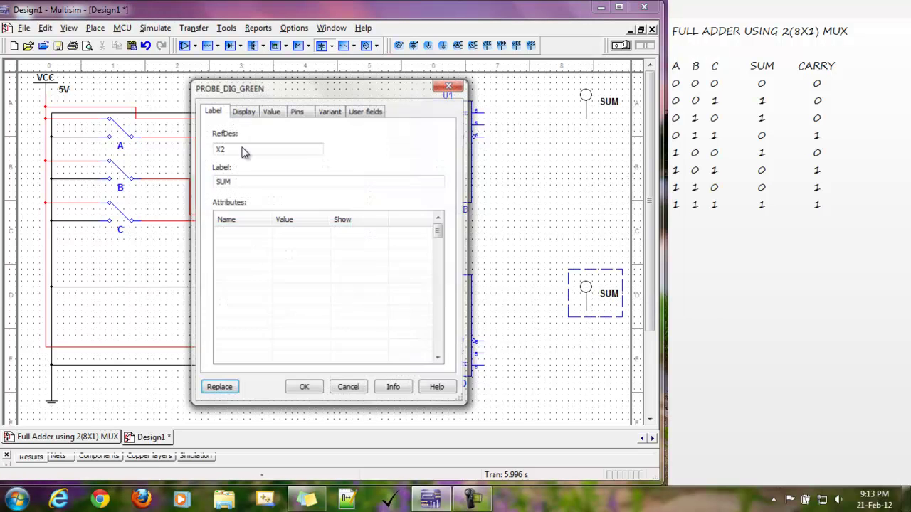
pyautogui.doubleClick(252, 182)
pyautogui.write('C')
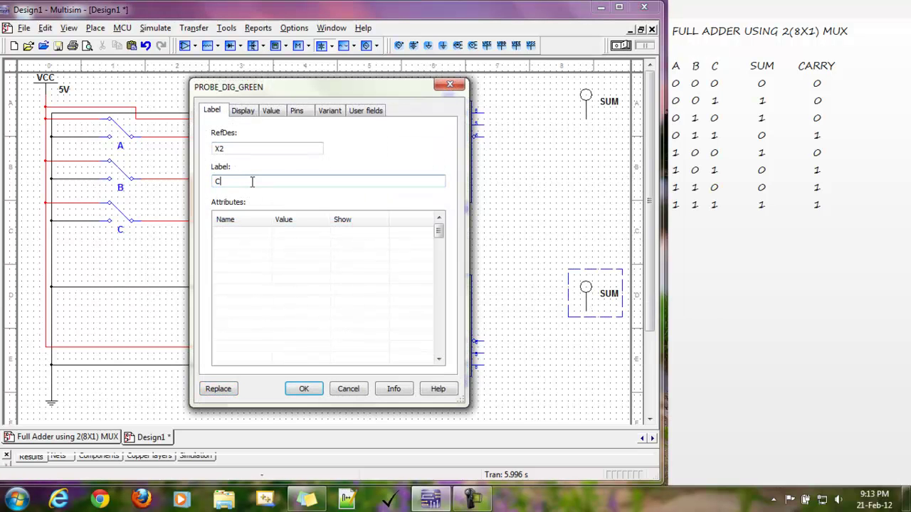
pyautogui.write('ARR')
pyautogui.press('Return')
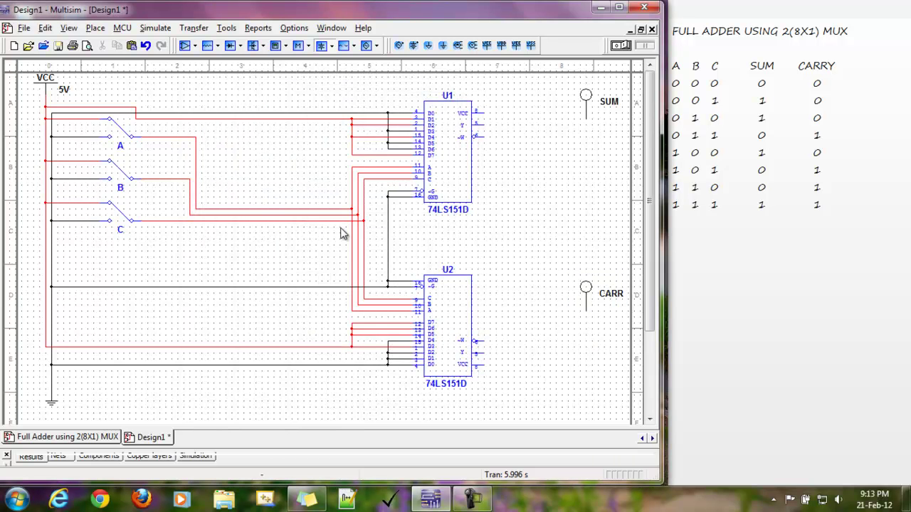
pyautogui.doubleClick(618, 302)
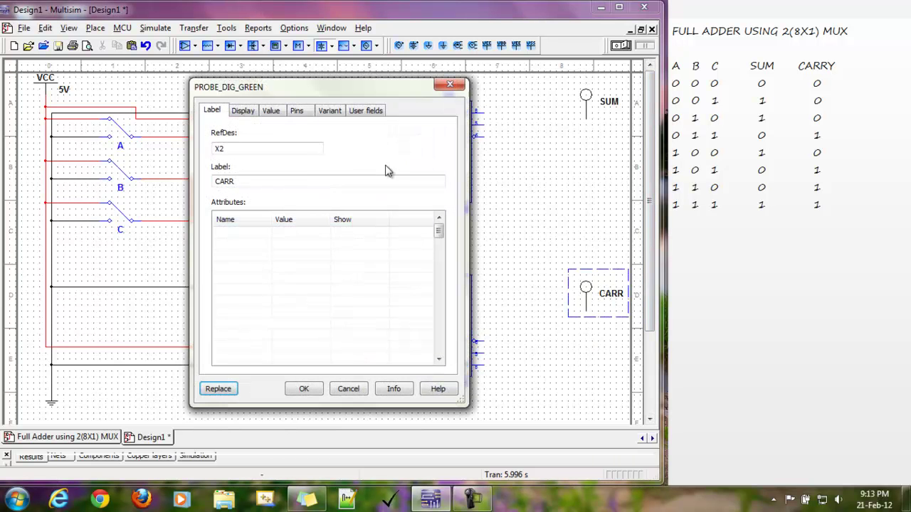
pyautogui.click(325, 183)
pyautogui.press('Return')
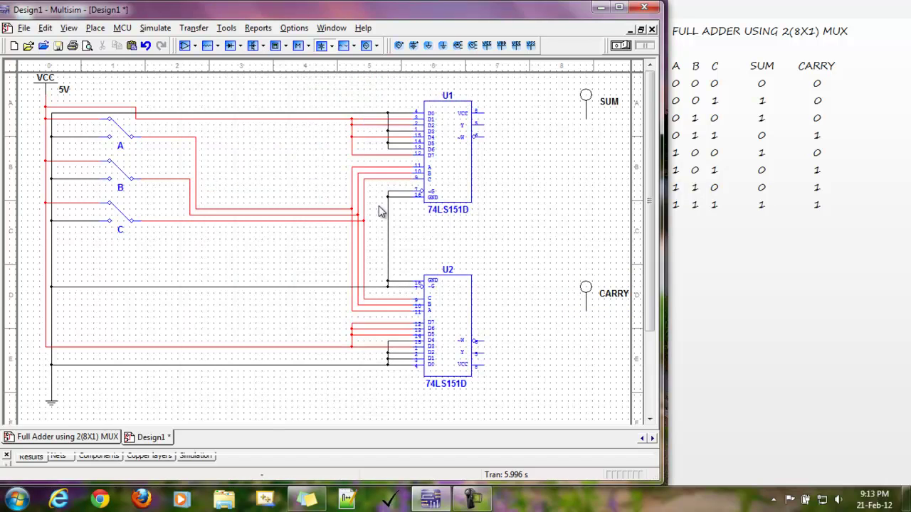
# Wire U1's output to the SUM probe and U2's output to the CARRY probe.
pyautogui.click(486, 124)
pyautogui.click(585, 121)
pyautogui.click(481, 353)
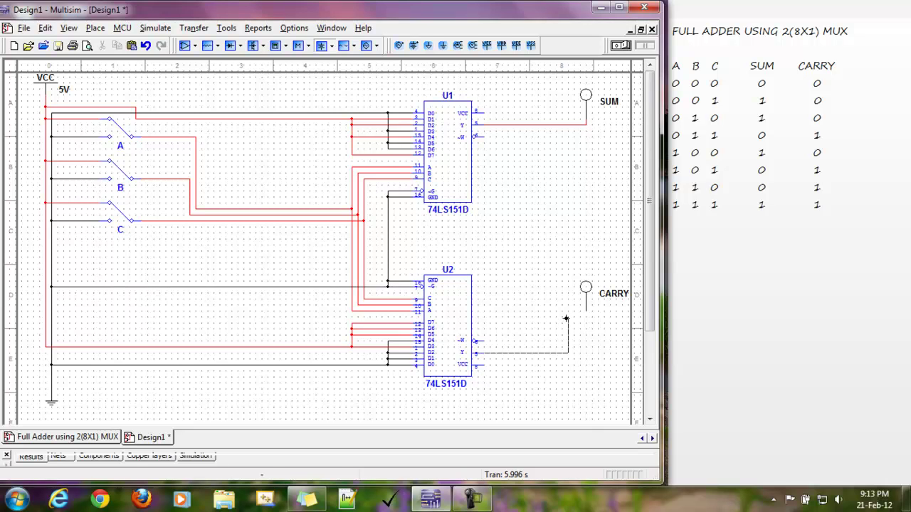
pyautogui.click(584, 310)
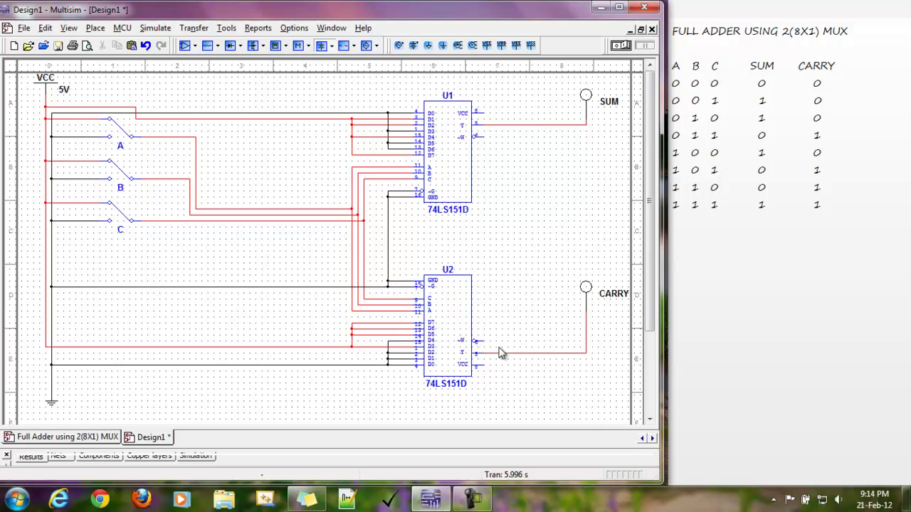
# Route U2's and U1's VCC pins under the chips to the 5V line.
pyautogui.click(475, 365)
pyautogui.click(505, 389)
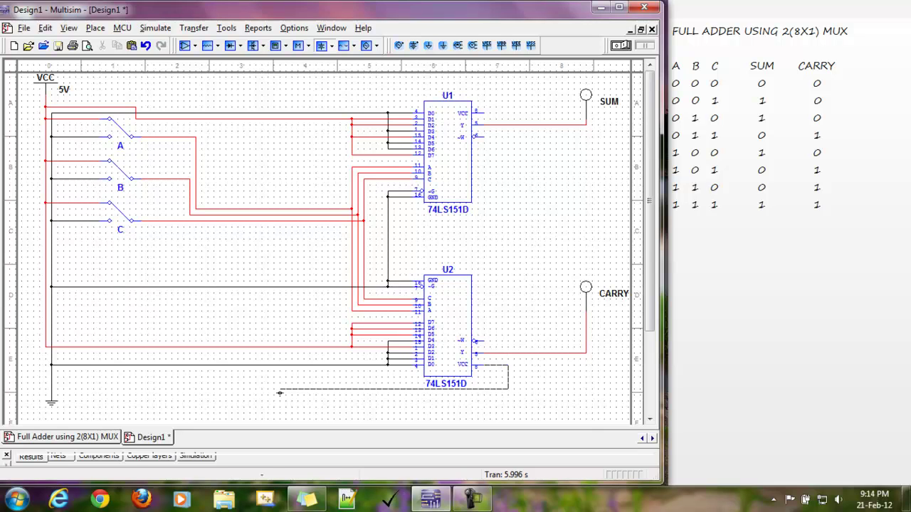
pyautogui.click(49, 347)
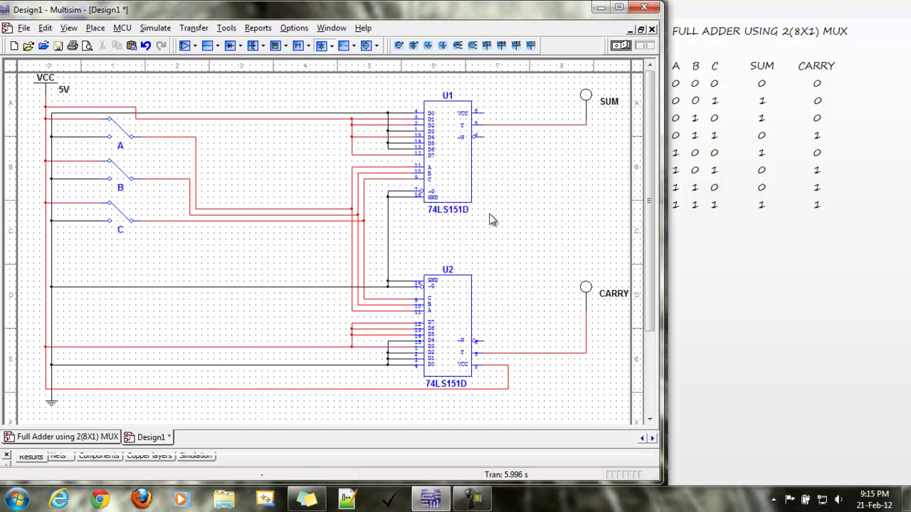
pyautogui.click(476, 112)
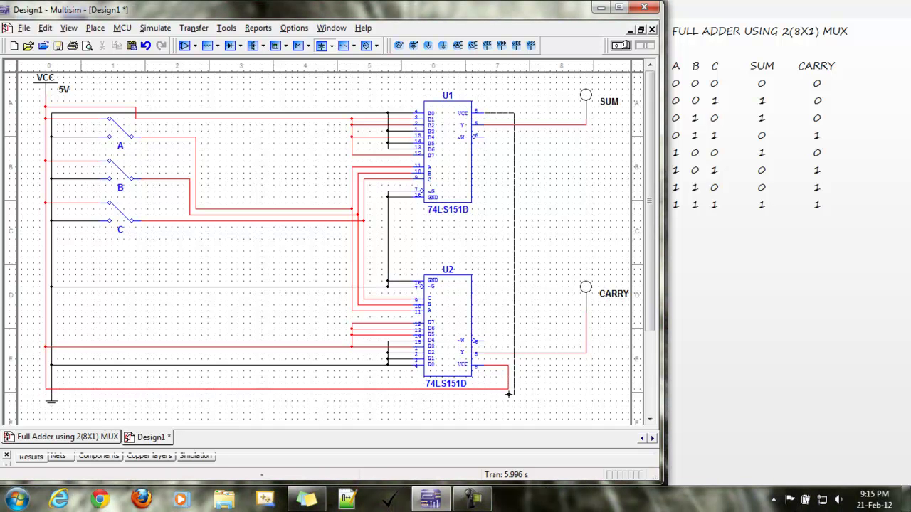
pyautogui.click(507, 367)
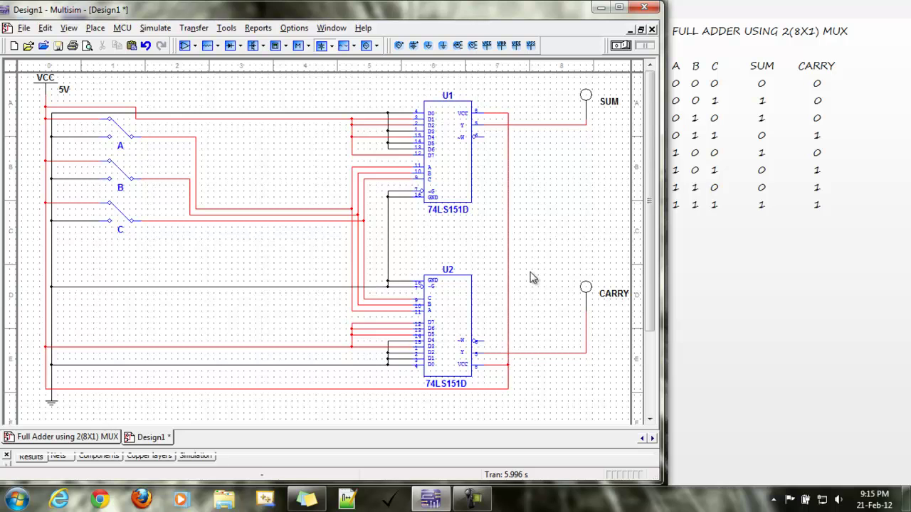
# Start the simulation and toggle switches A, B and C to test the first rows.
pyautogui.click(624, 47)
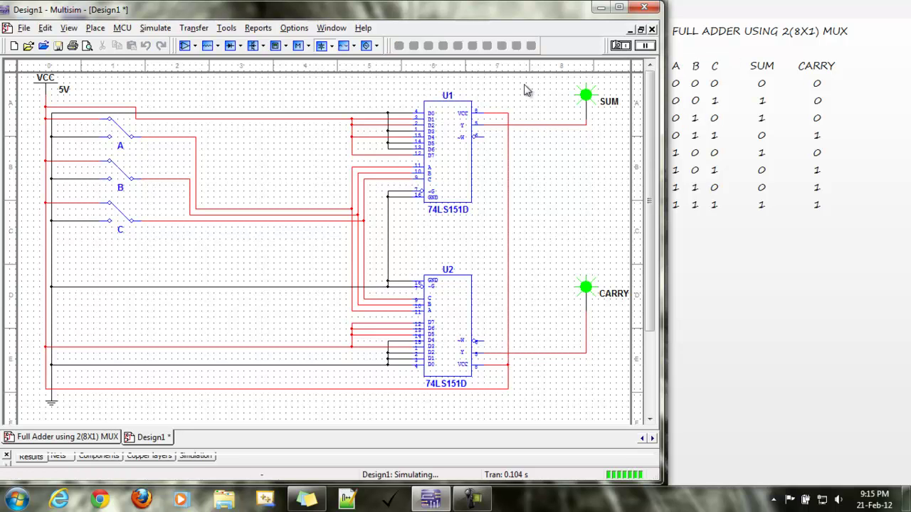
pyautogui.click(120, 137)
pyautogui.click(120, 170)
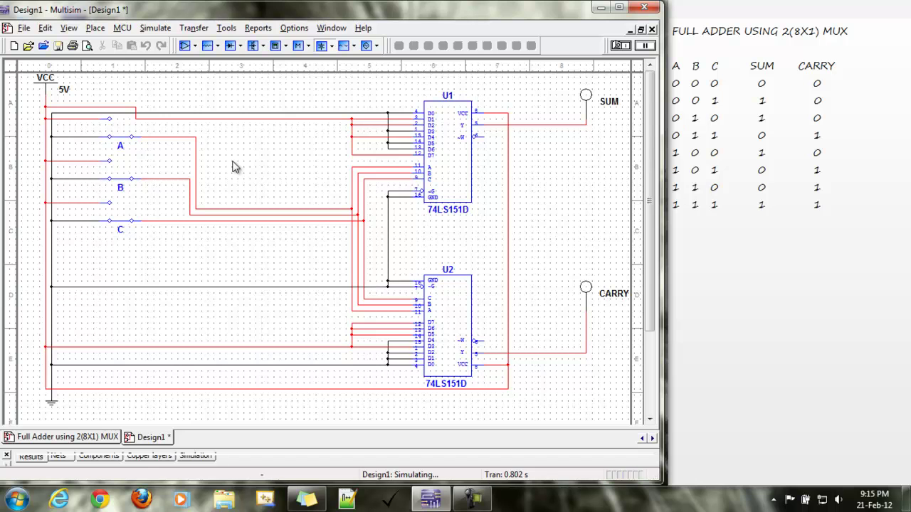
pyautogui.click(123, 224)
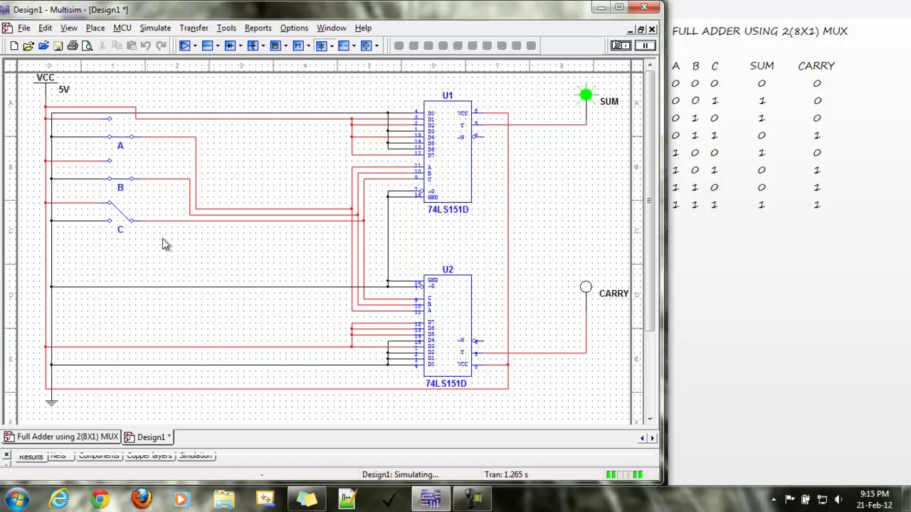
pyautogui.click(123, 213)
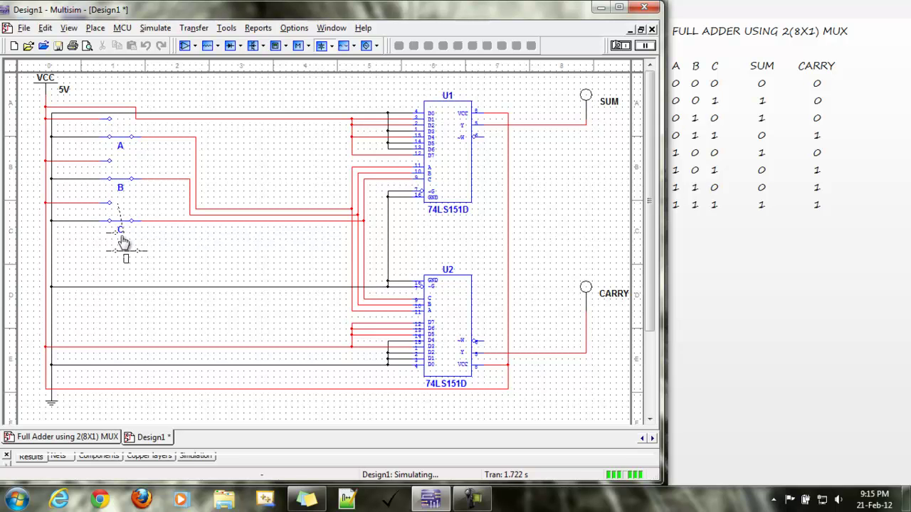
# Step the switches through the remaining combinations up to A=B=C=1, checking SUM and CARRY.
pyautogui.click(118, 184)
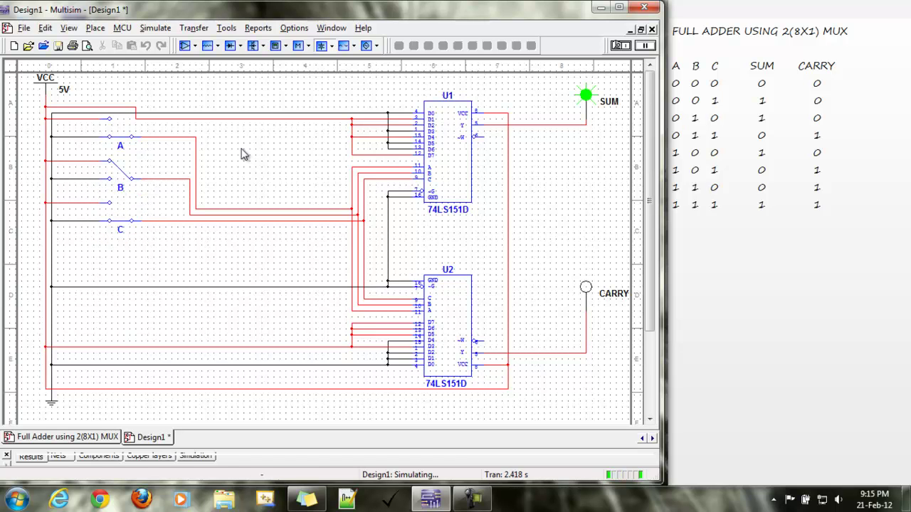
pyautogui.click(125, 224)
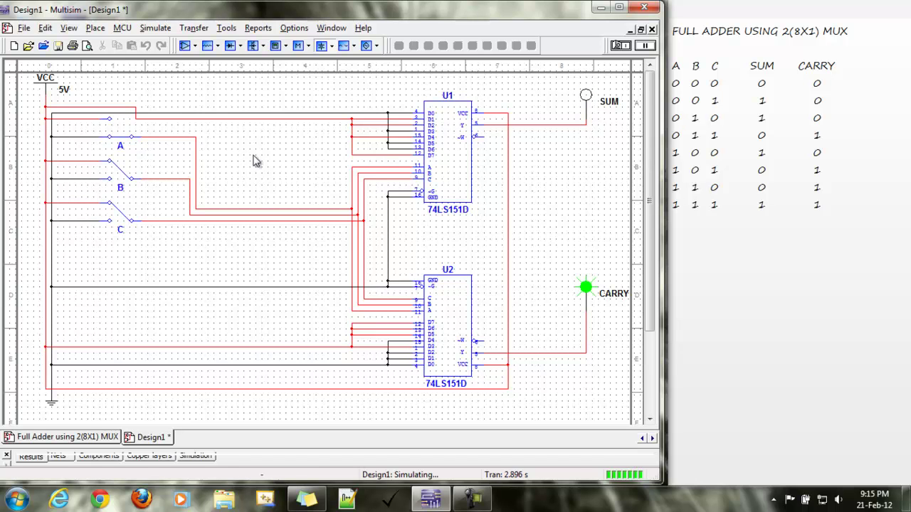
pyautogui.click(121, 172)
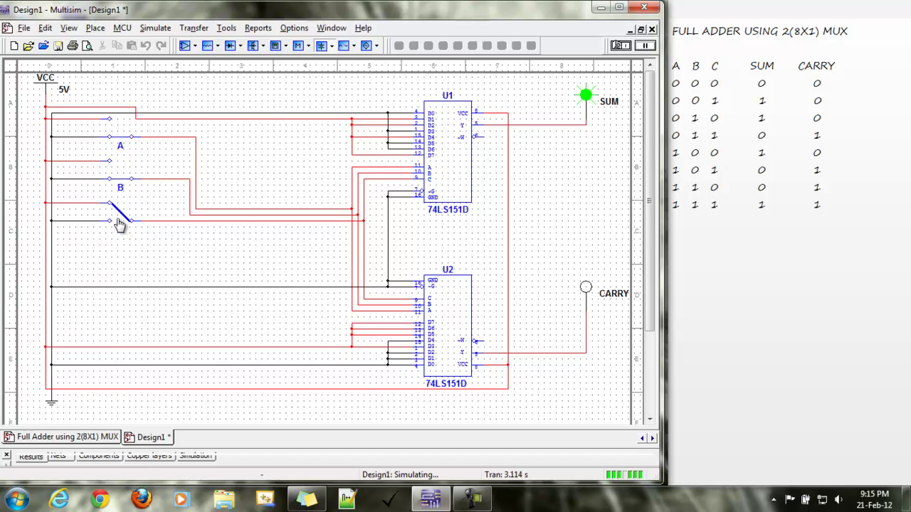
pyautogui.click(120, 224)
pyautogui.click(121, 138)
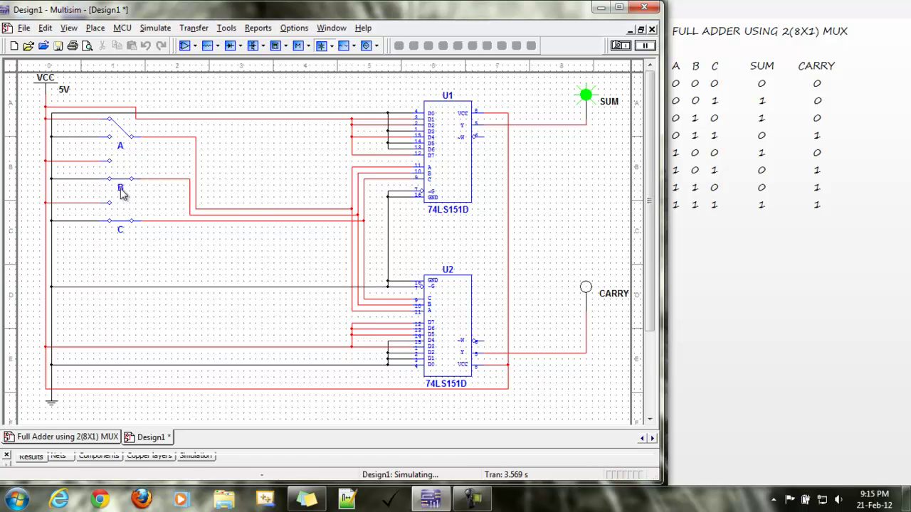
pyautogui.click(119, 224)
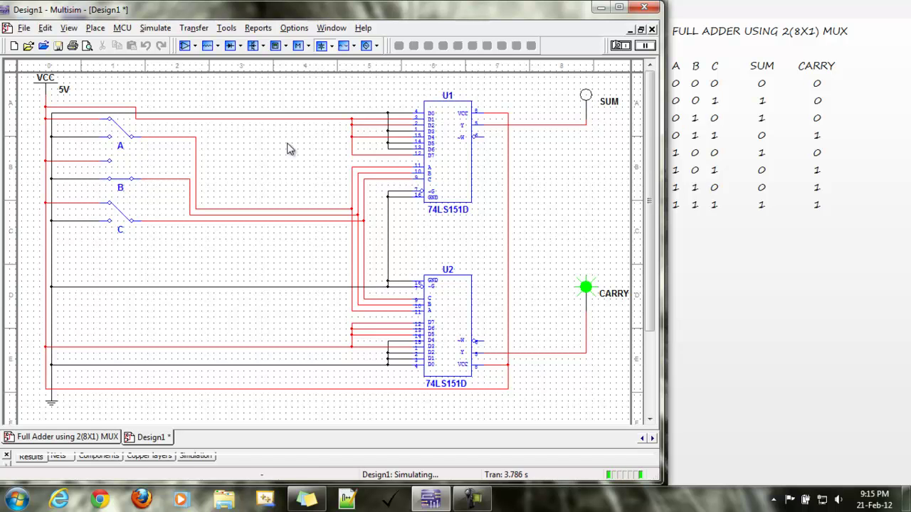
pyautogui.click(121, 182)
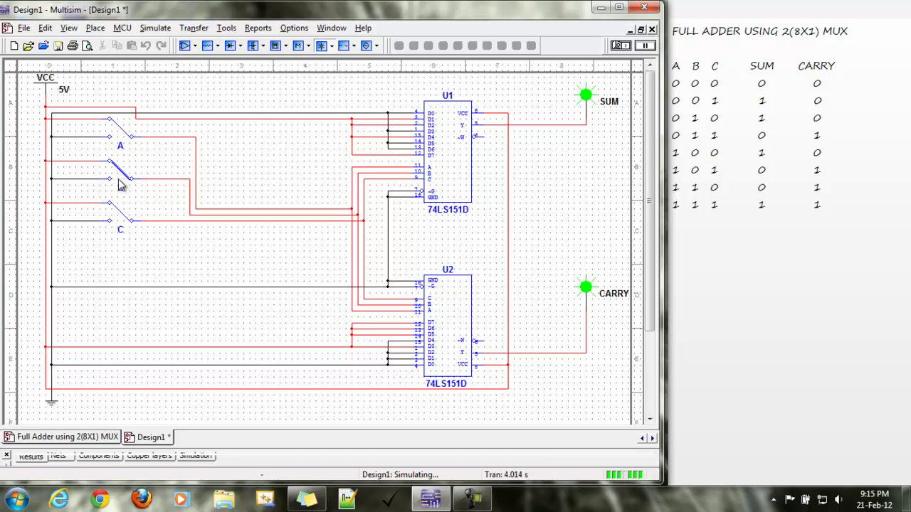
pyautogui.click(119, 221)
pyautogui.click(119, 224)
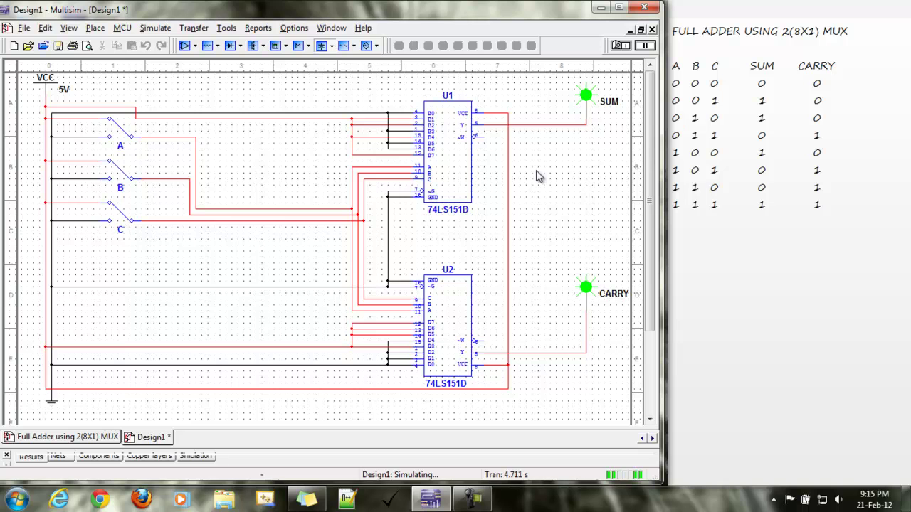